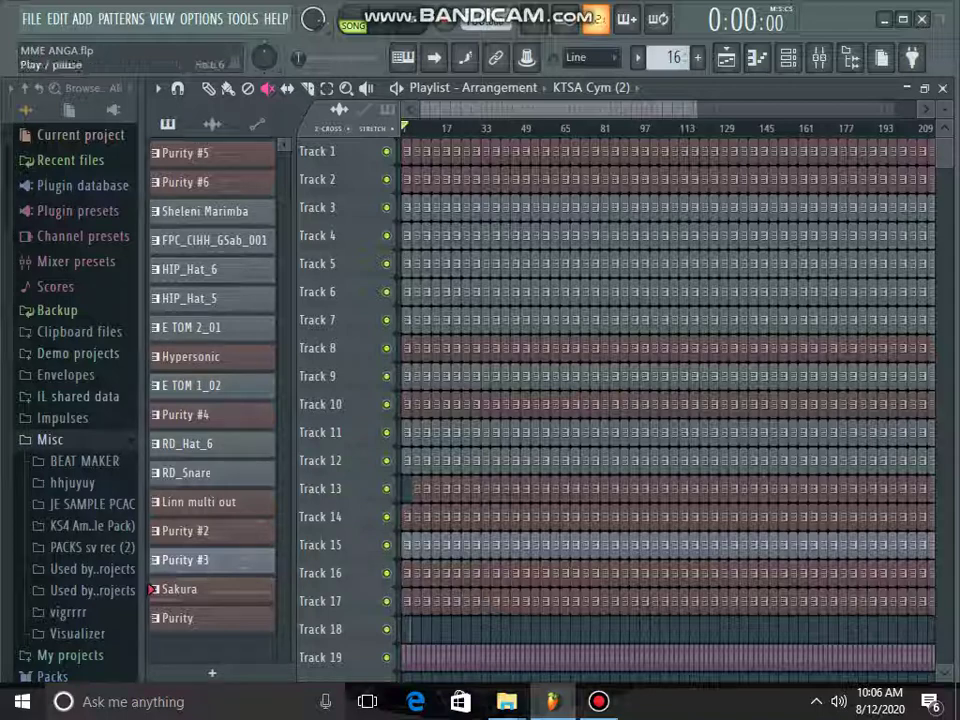
Play the whole arrangement in song mode, stop playback and bring up the channel rack.
{"action": "left_click", "coordinate": [385, 19]}
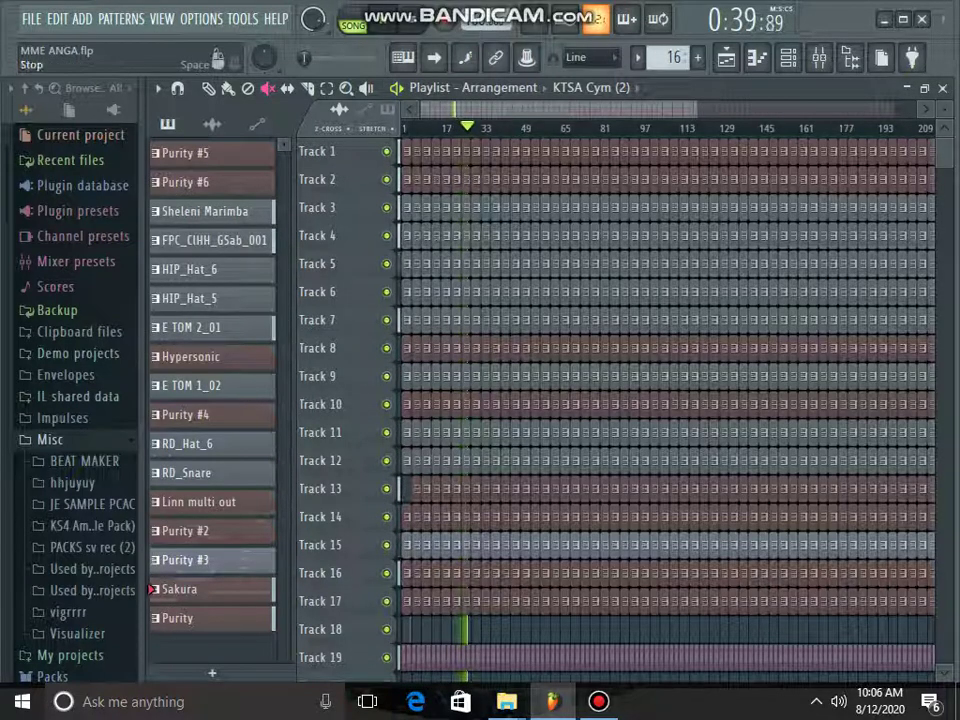
{"action": "key", "text": "space"}
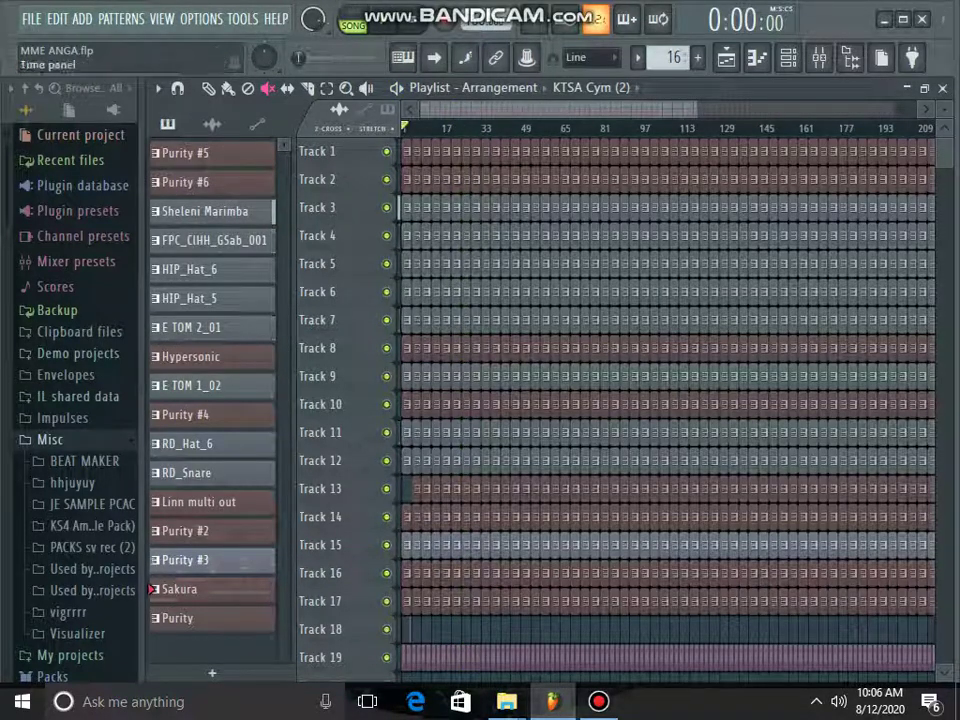
{"action": "left_click", "coordinate": [788, 57]}
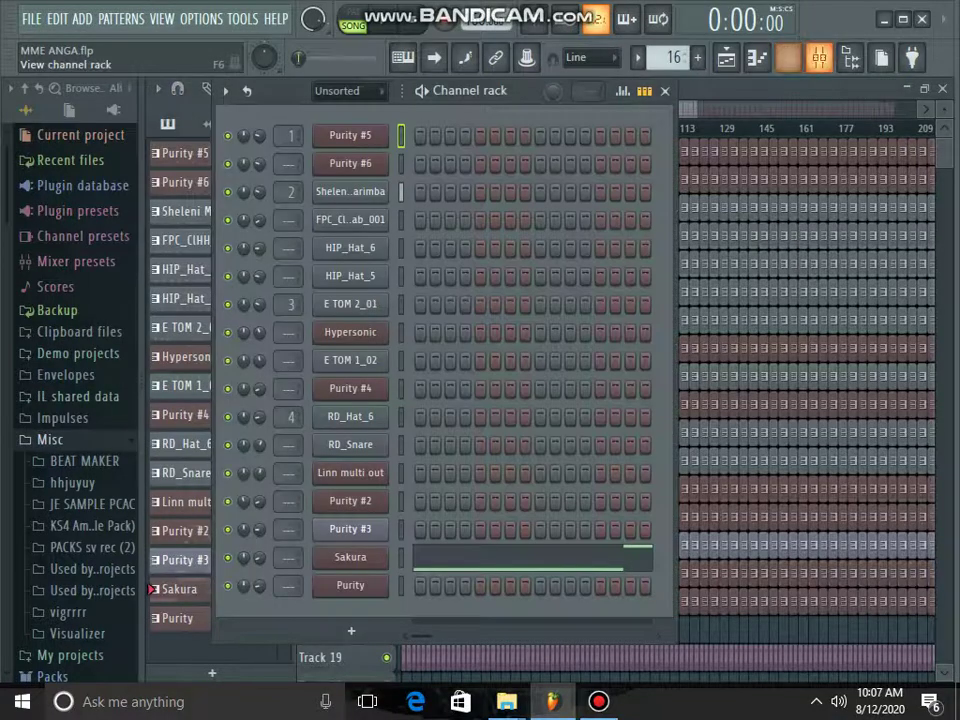
{"action": "left_click", "coordinate": [352, 18]}
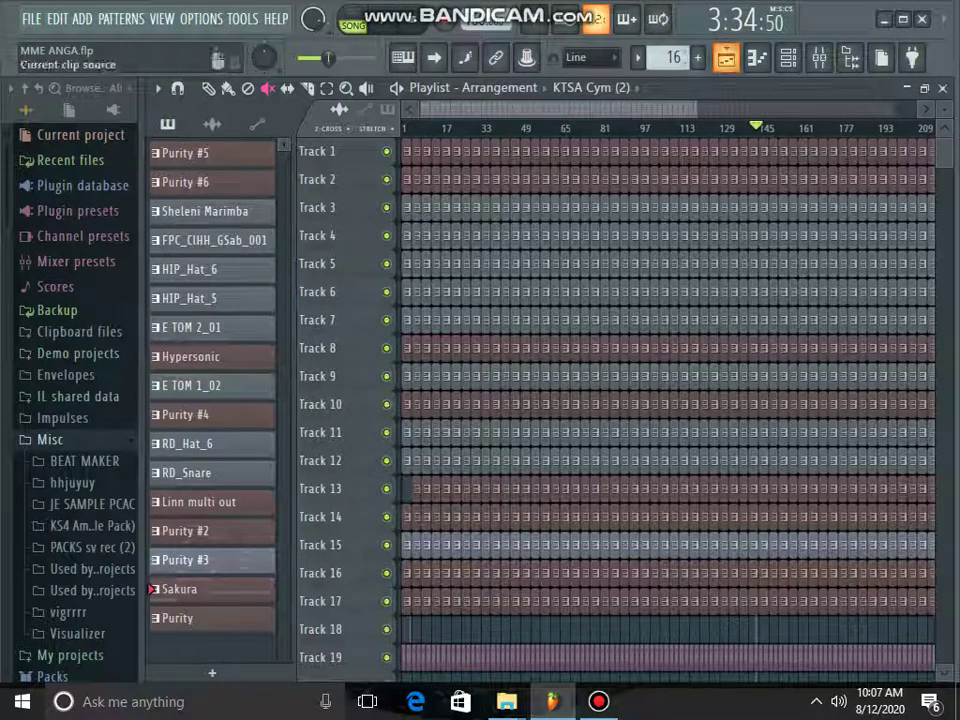
Select the Purity #5 pattern, show the channel rack and play the pattern on its own in pattern mode.
{"action": "left_click_drag", "start_coordinate": [672, 57], "coordinate": [672, 105]}
{"action": "left_click", "coordinate": [212, 182]}
{"action": "left_click", "coordinate": [212, 153]}
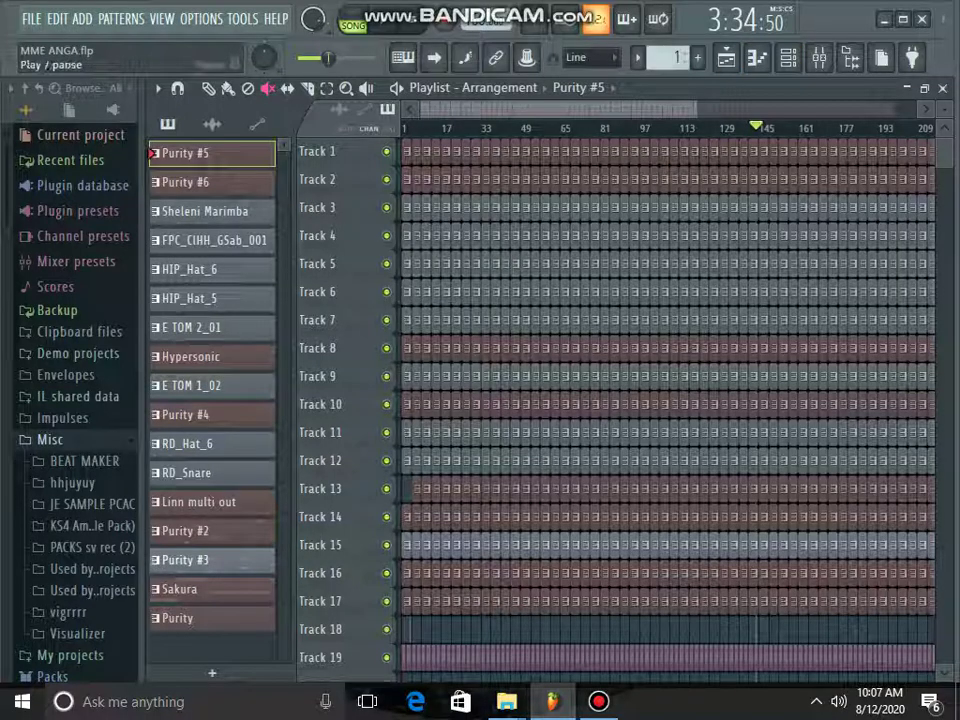
{"action": "left_click", "coordinate": [388, 20]}
{"action": "left_click", "coordinate": [788, 58]}
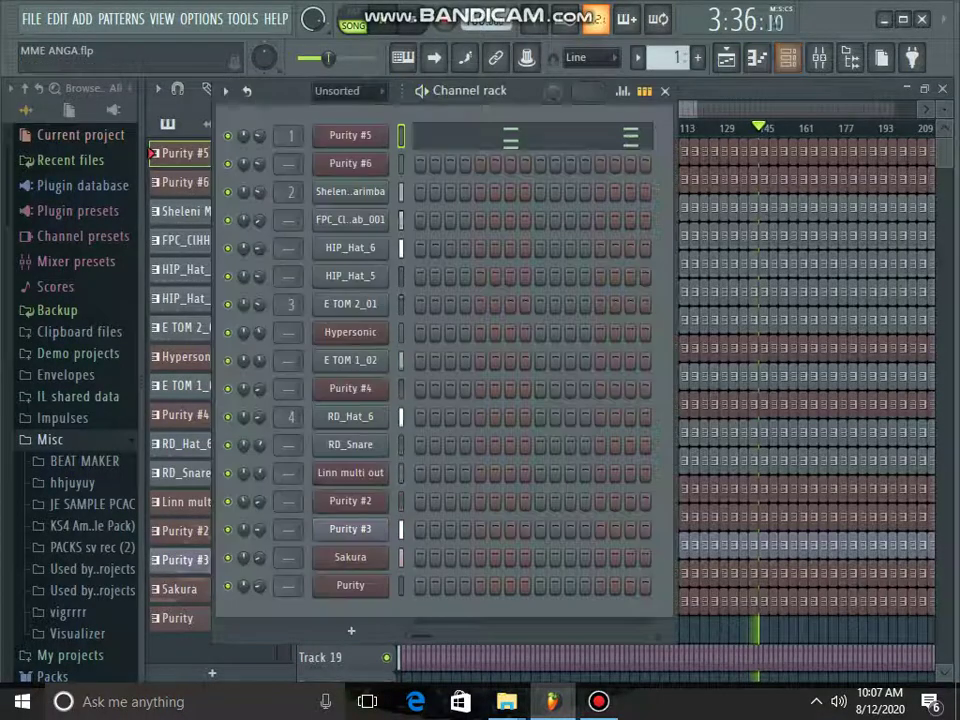
{"action": "left_click", "coordinate": [352, 14]}
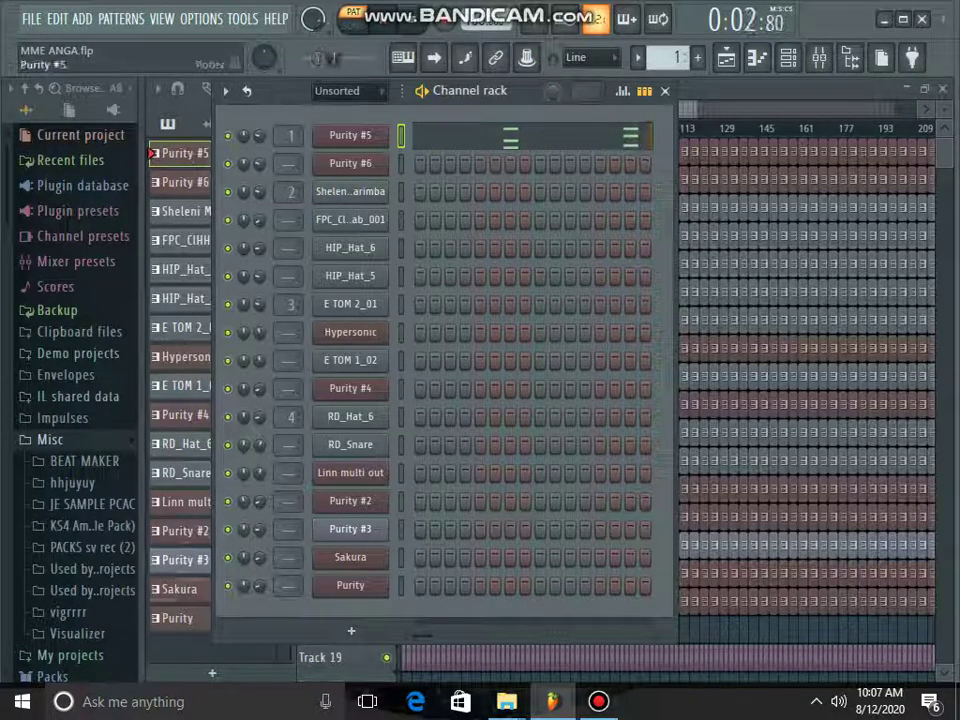
Examine the Purity #5 channel's instrument preset and its notes in the piano roll, and close both windows.
{"action": "left_click", "coordinate": [350, 135]}
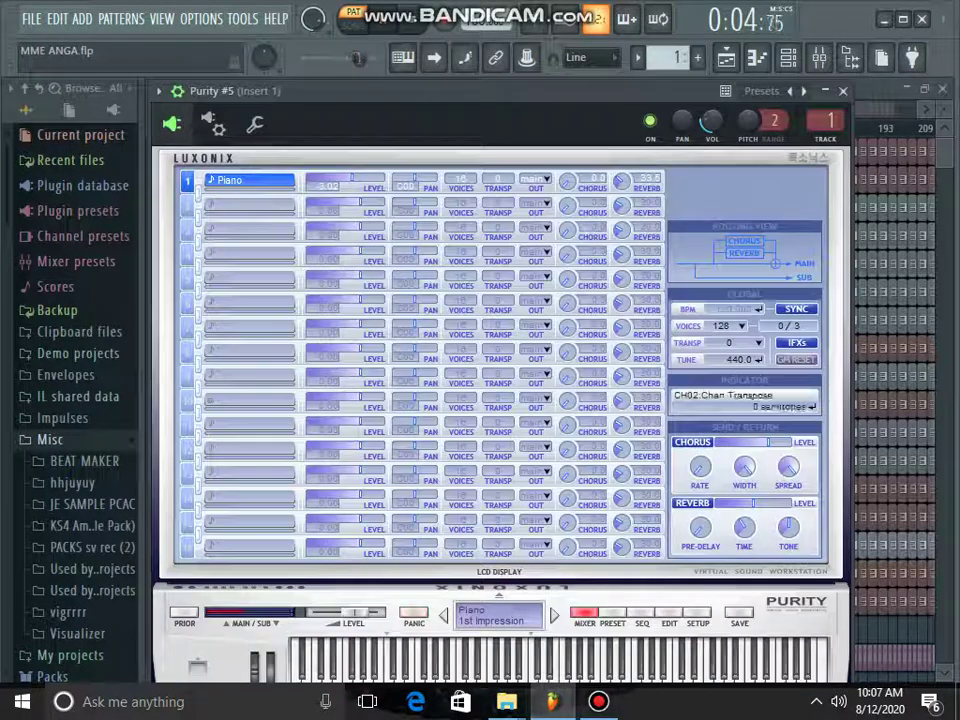
{"action": "left_click", "coordinate": [843, 91]}
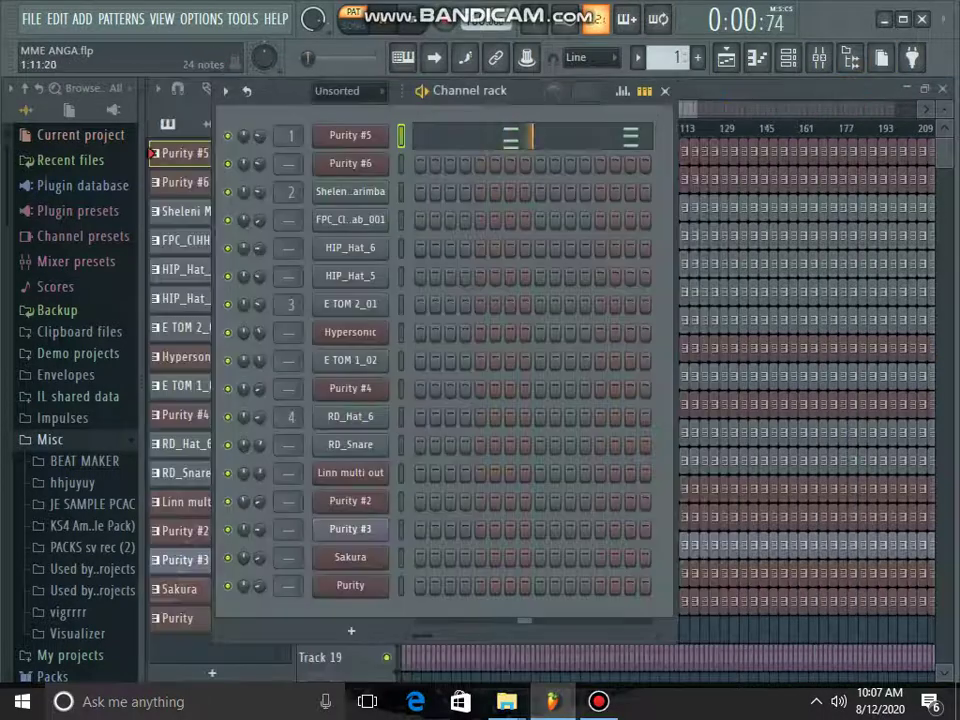
{"action": "left_click", "coordinate": [570, 135]}
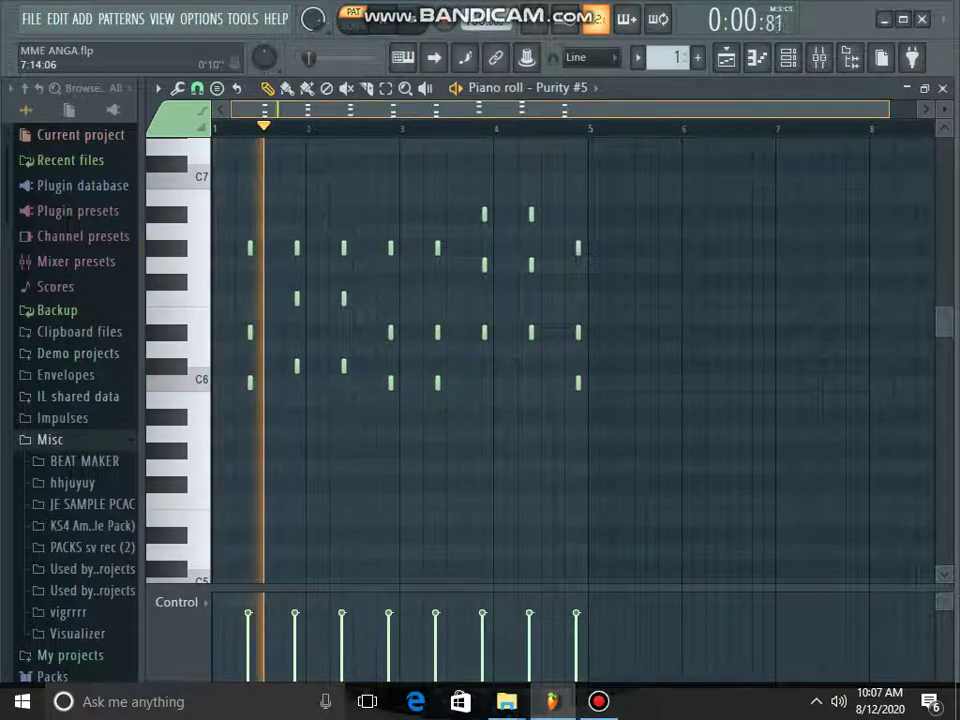
{"action": "left_click_drag", "start_coordinate": [888, 109], "coordinate": [577, 109]}
{"action": "left_click", "coordinate": [942, 88]}
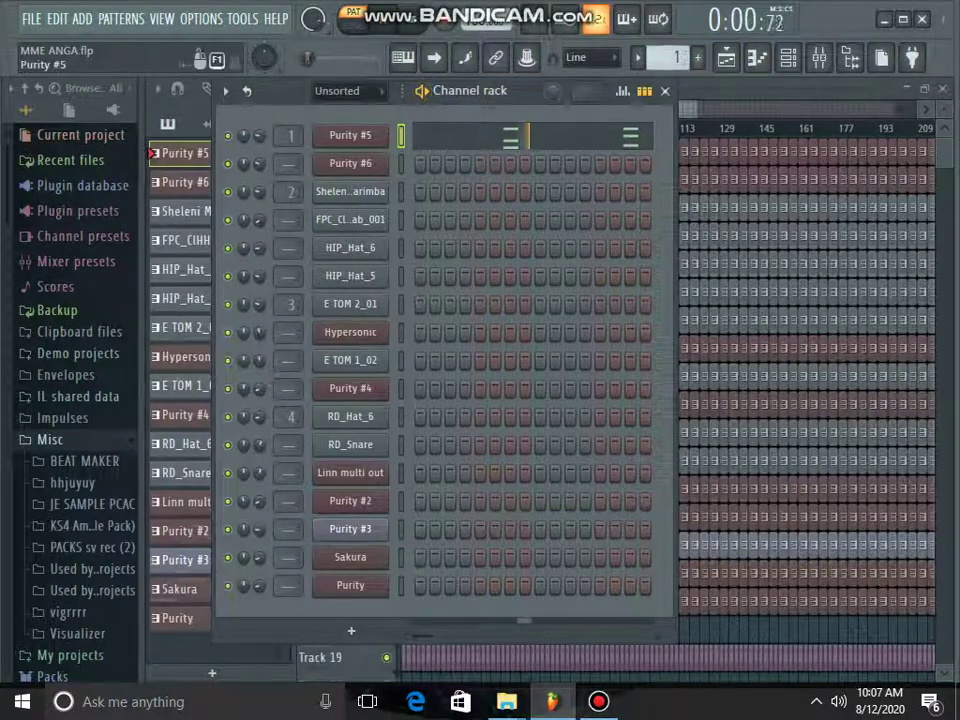
Switch playback to the Purity #6 pattern and view the preset loaded in its instrument window.
{"action": "left_click", "coordinate": [184, 182]}
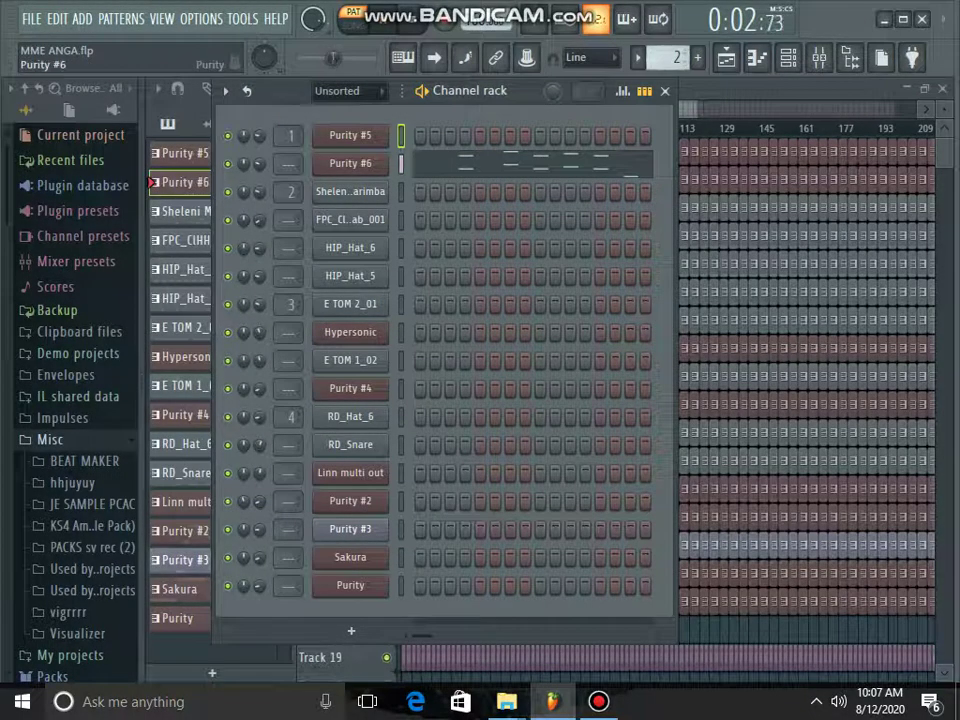
{"action": "left_click", "coordinate": [350, 164]}
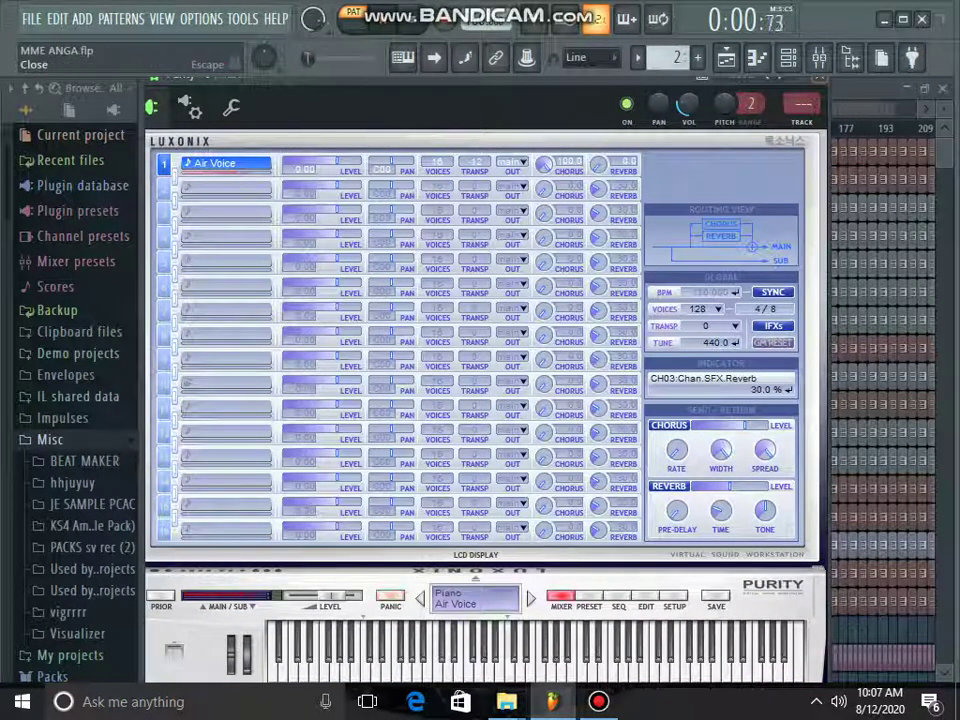
{"action": "key", "text": "Escape"}
Examine all bars of the Purity #6 melody in the piano roll and return to the channel rack.
{"action": "left_click", "coordinate": [422, 164]}
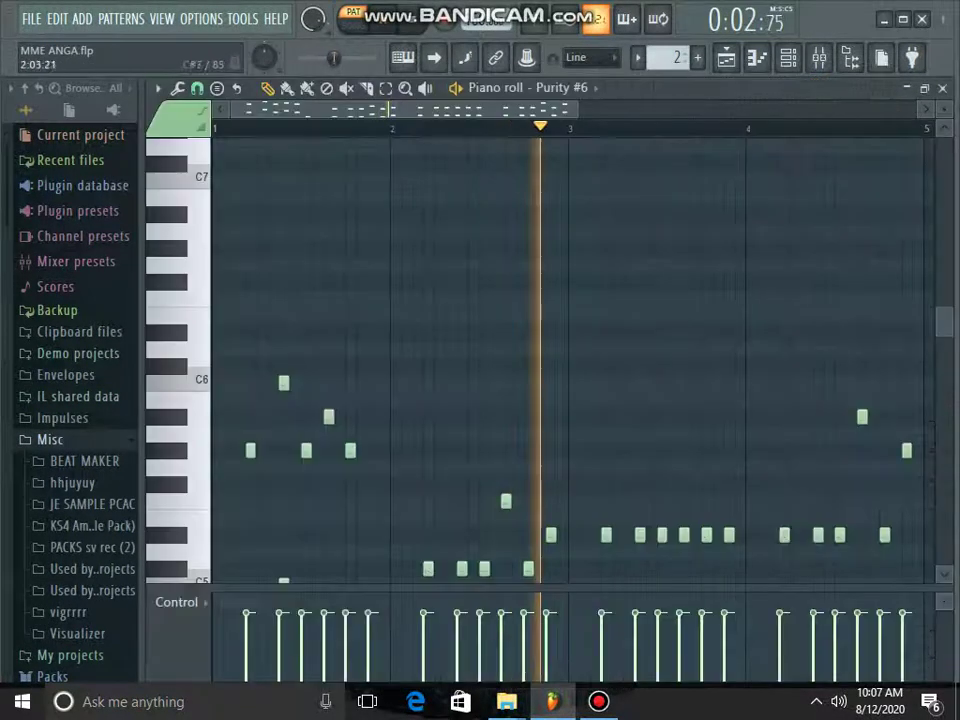
{"action": "scroll", "coordinate": [350, 332], "scroll_direction": "down", "scroll_amount": 4}
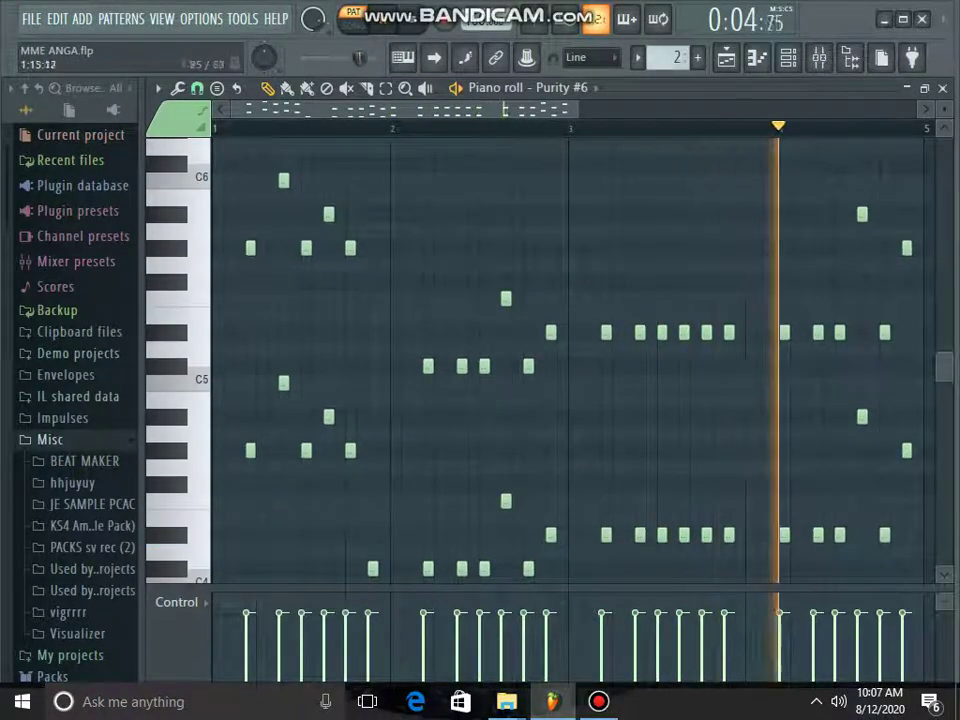
{"action": "left_click_drag", "start_coordinate": [577, 109], "coordinate": [512, 109]}
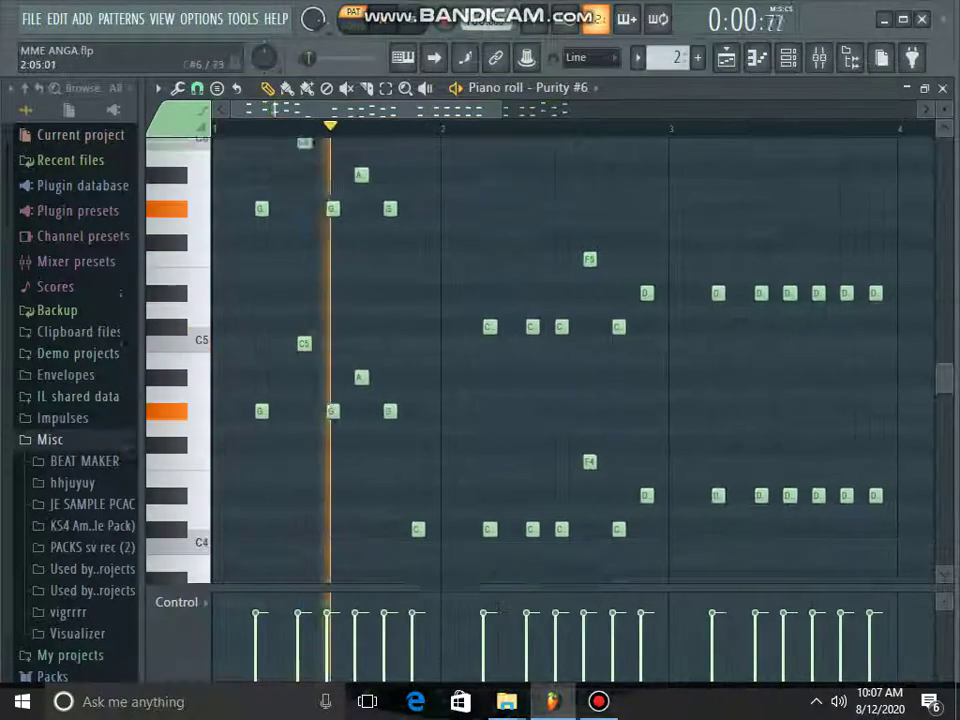
{"action": "scroll", "coordinate": [489, 109], "scroll_direction": "right", "scroll_amount": 2}
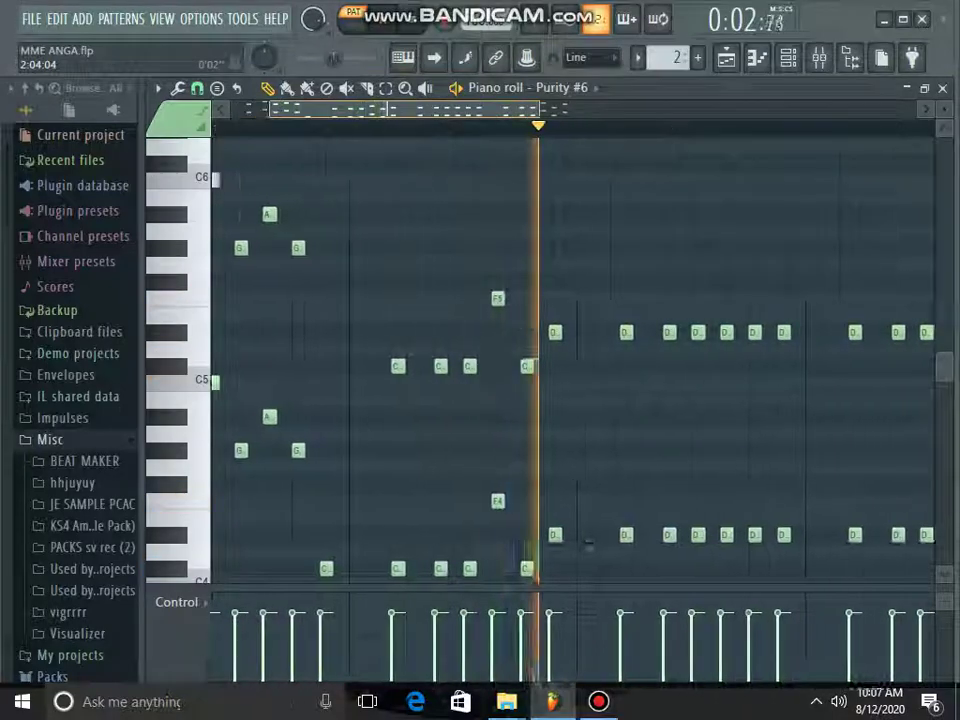
{"action": "scroll", "coordinate": [490, 109], "scroll_direction": "down", "scroll_amount": 1}
{"action": "scroll", "coordinate": [586, 285], "scroll_direction": "down", "scroll_amount": 2}
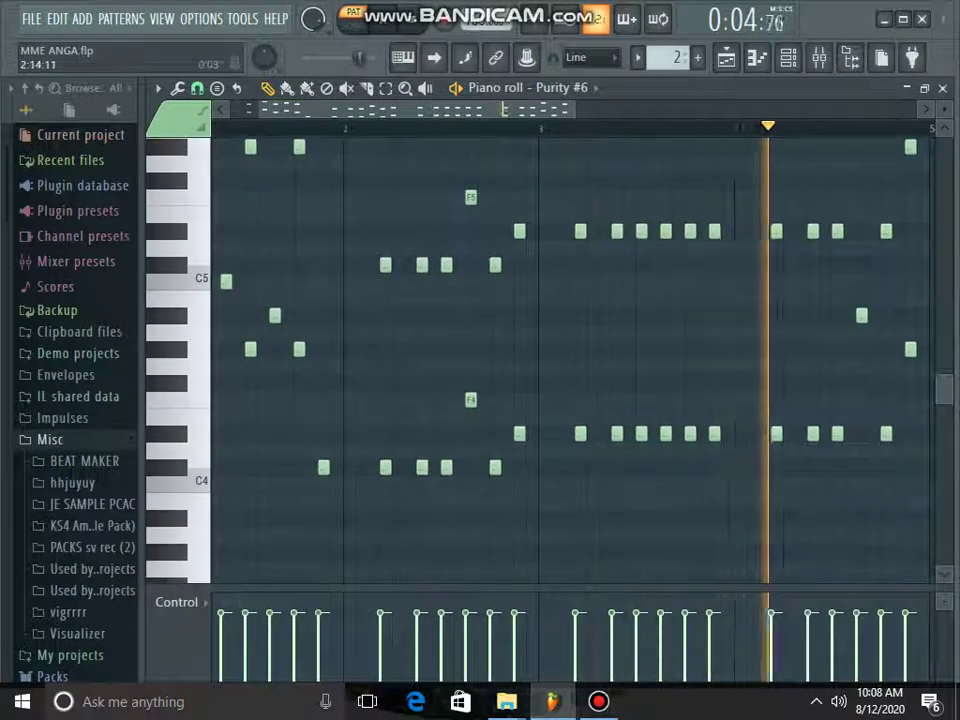
{"action": "left_click_drag", "start_coordinate": [509, 109], "coordinate": [586, 109]}
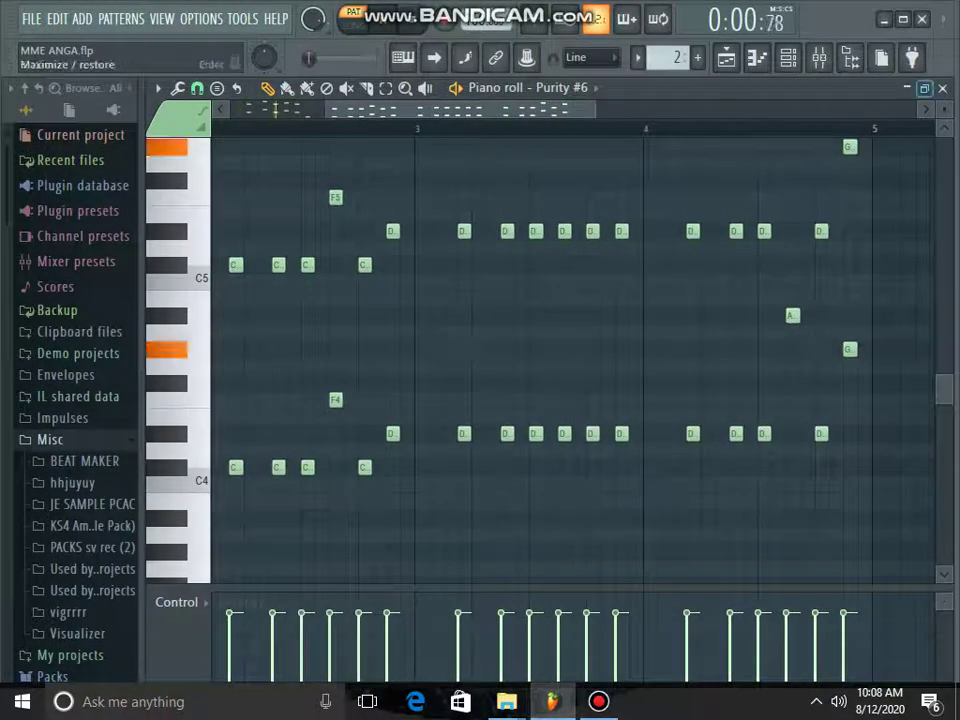
{"action": "key", "text": "F6"}
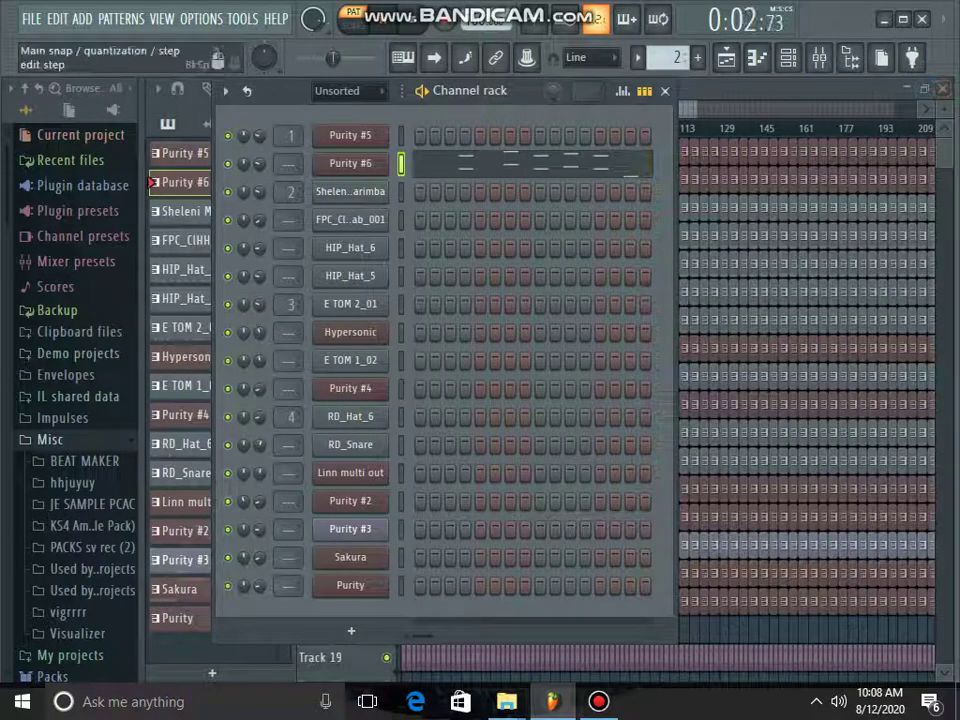
Switch to the Sheleni Marimba pattern and view the channel's sample settings.
{"action": "scroll", "coordinate": [666, 58], "scroll_direction": "up", "scroll_amount": 1}
{"action": "left_click", "coordinate": [350, 191]}
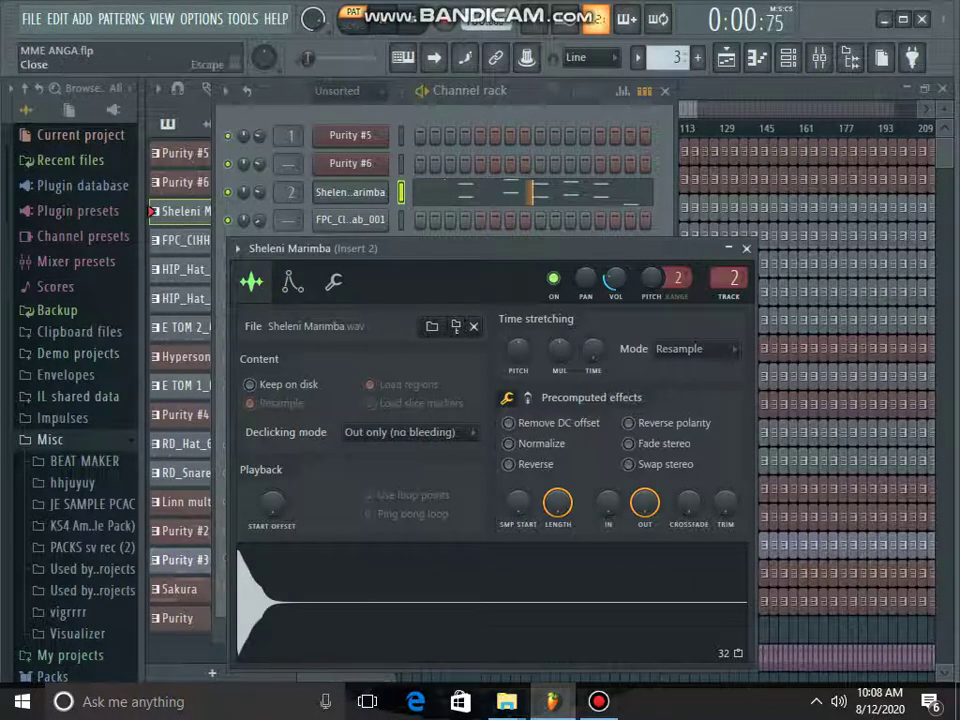
{"action": "left_click", "coordinate": [746, 248]}
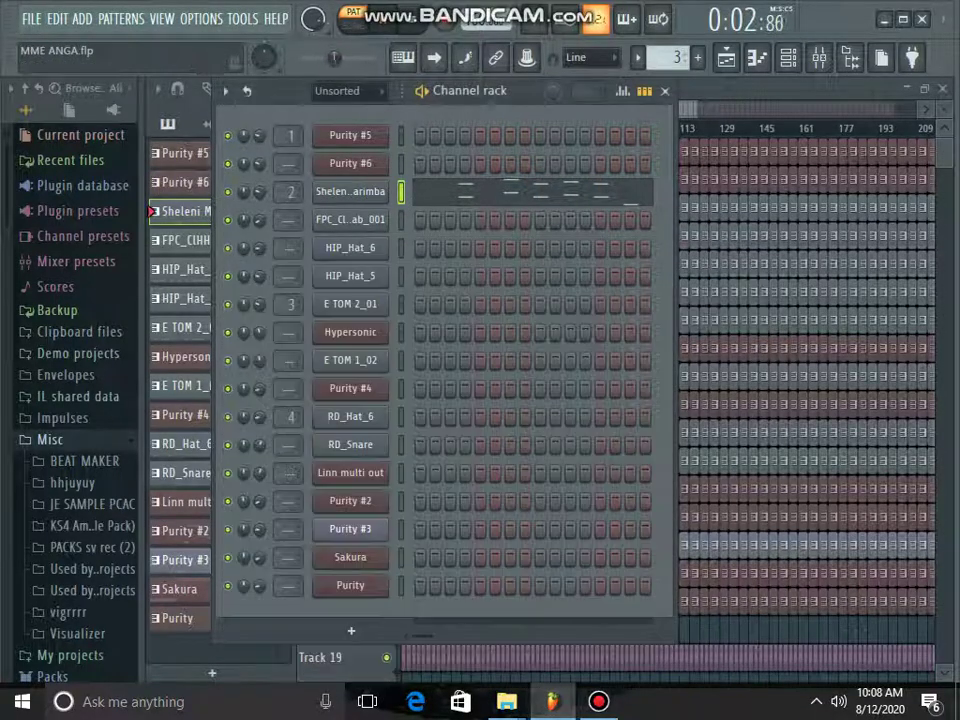
Examine the Sheleni Marimba notes in the piano roll and close it.
{"action": "left_click", "coordinate": [448, 191]}
{"action": "scroll", "coordinate": [561, 264], "scroll_direction": "up", "scroll_amount": 2}
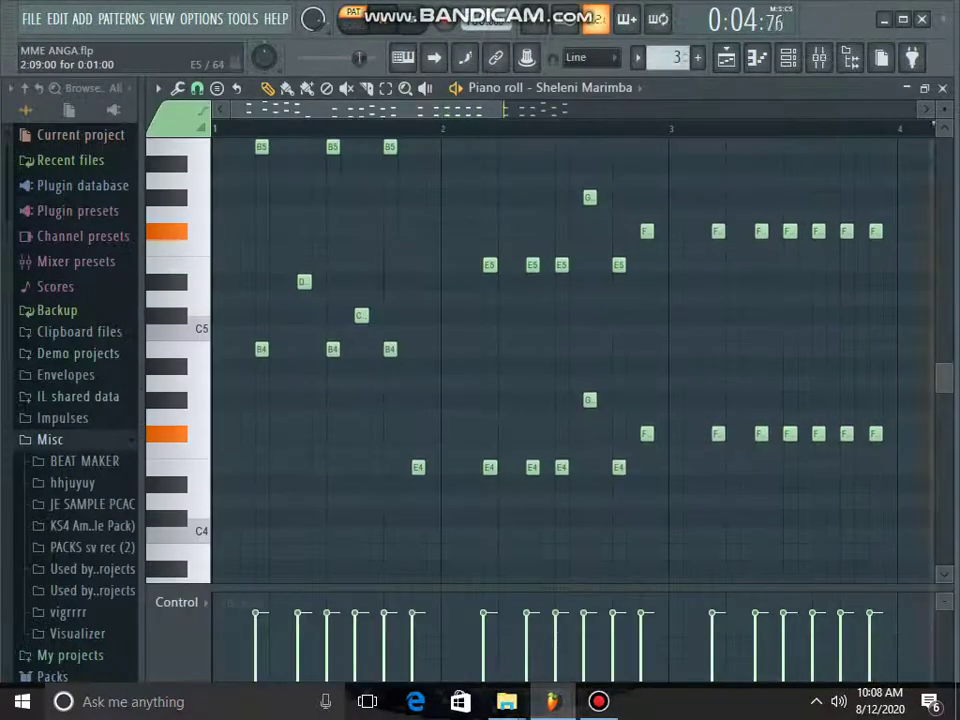
{"action": "scroll", "coordinate": [462, 425], "scroll_direction": "up", "scroll_amount": 1}
{"action": "scroll", "coordinate": [462, 425], "scroll_direction": "down", "scroll_amount": 1}
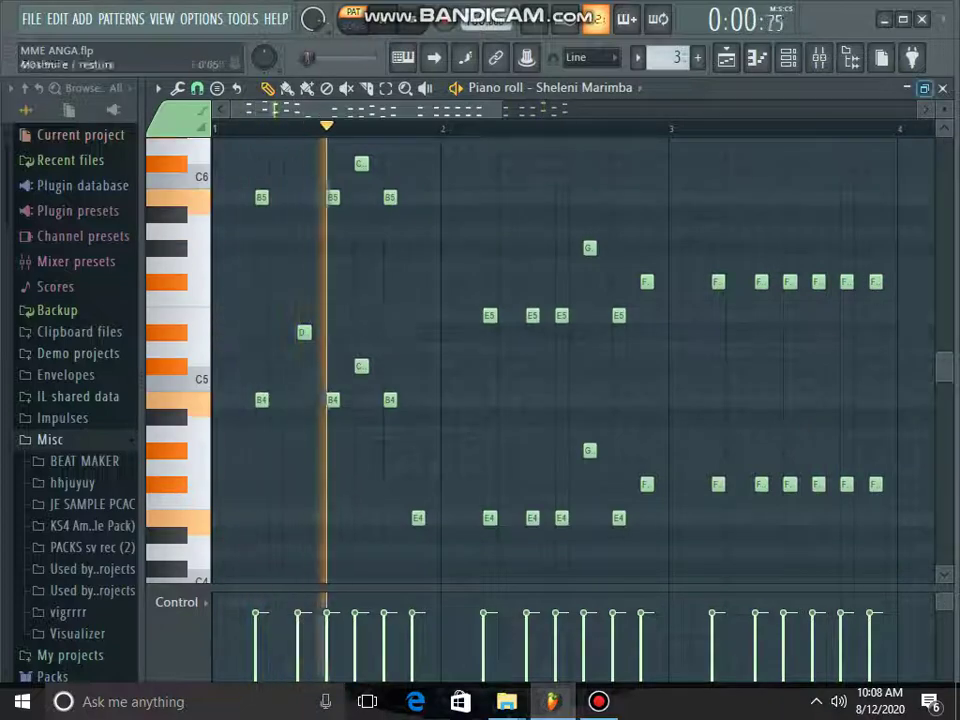
{"action": "left_click", "coordinate": [942, 88]}
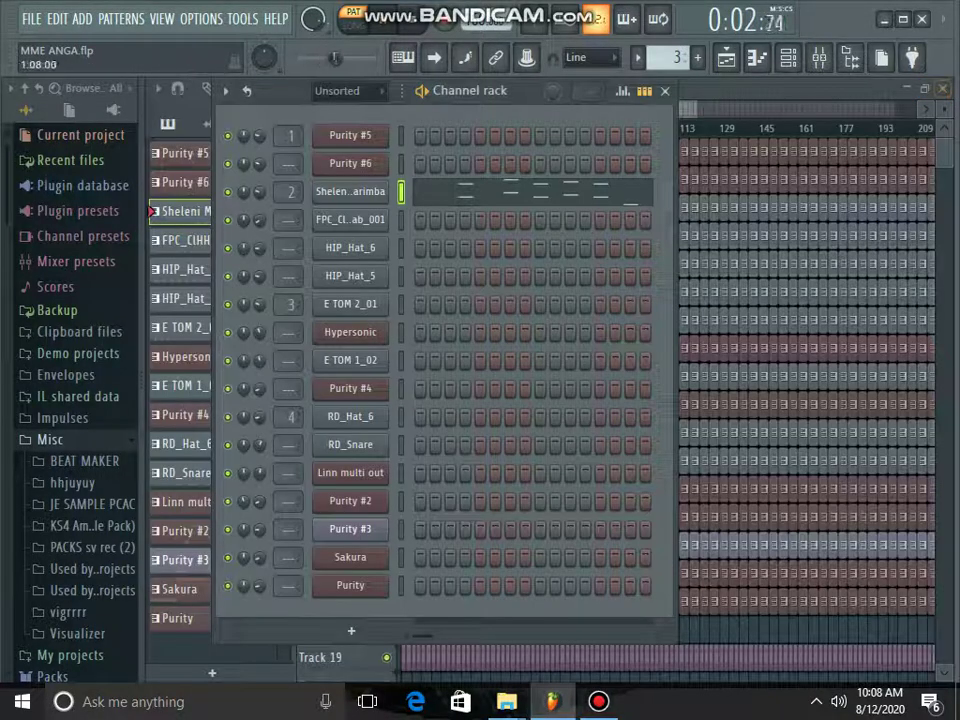
Switch to the FPC_ClHH_GSab_001 pattern and examine its sample settings and its full note sequence in the piano roll.
{"action": "key", "text": "KP_Add"}
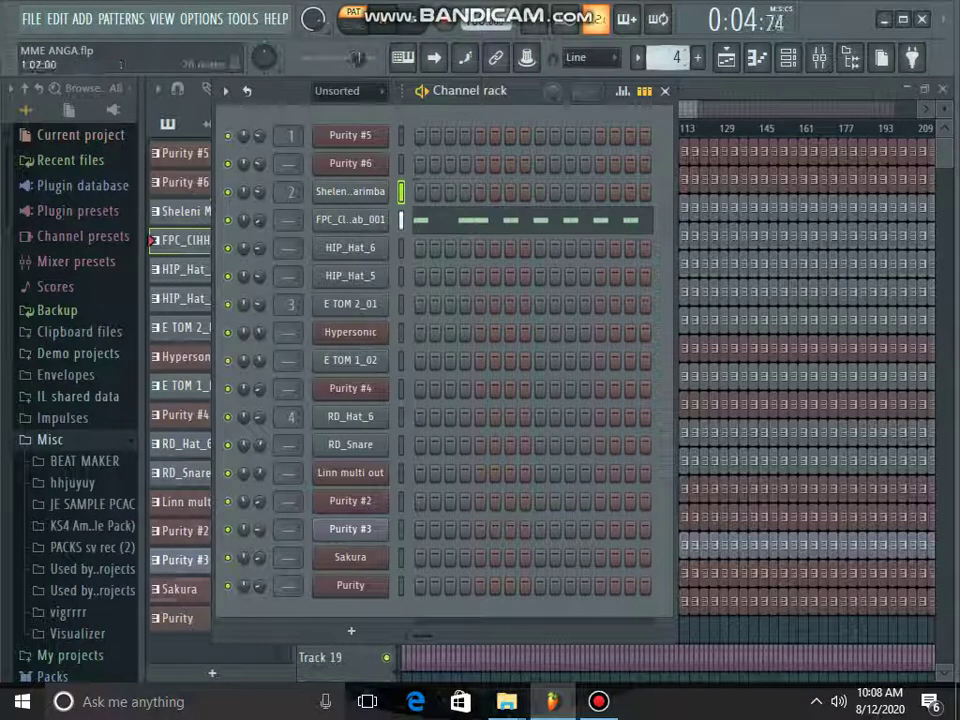
{"action": "left_click", "coordinate": [350, 220]}
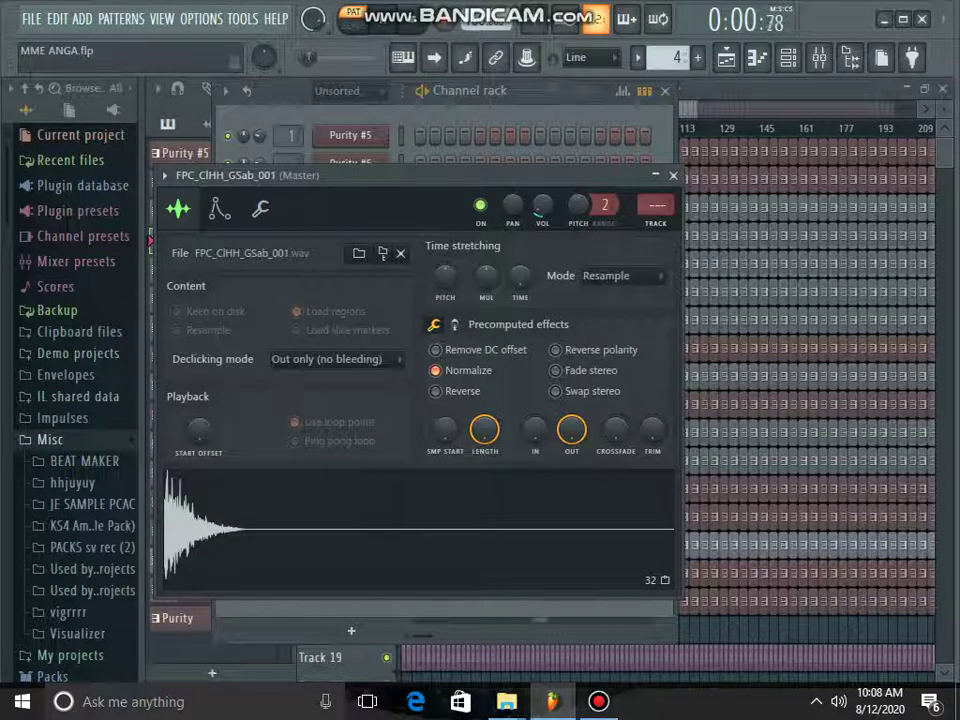
{"action": "left_click", "coordinate": [673, 175]}
{"action": "left_click", "coordinate": [560, 221]}
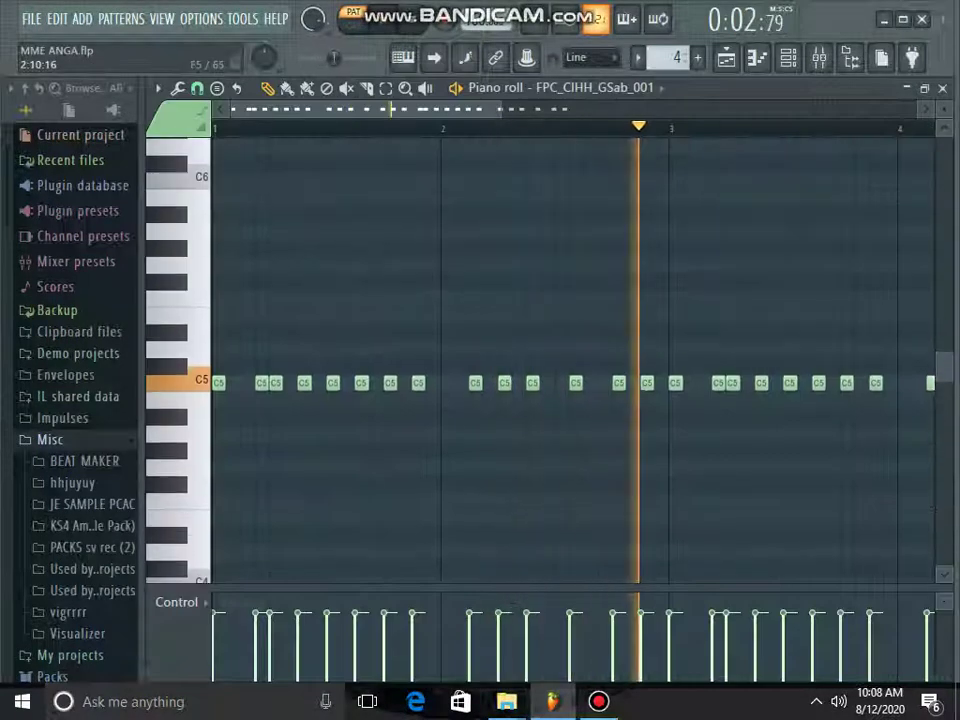
{"action": "left_click_drag", "start_coordinate": [500, 109], "coordinate": [613, 109]}
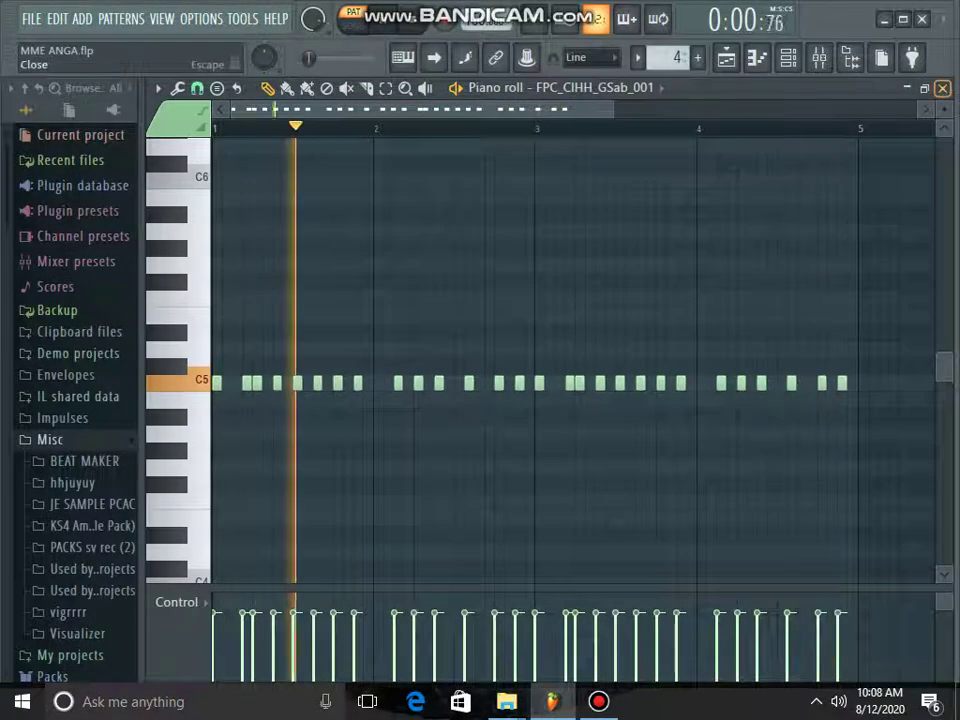
{"action": "left_click", "coordinate": [942, 88]}
Switch to the HIP_Hat_6 pattern and examine its sample settings and piano roll notes.
{"action": "scroll", "coordinate": [672, 58], "scroll_direction": "up", "scroll_amount": 1}
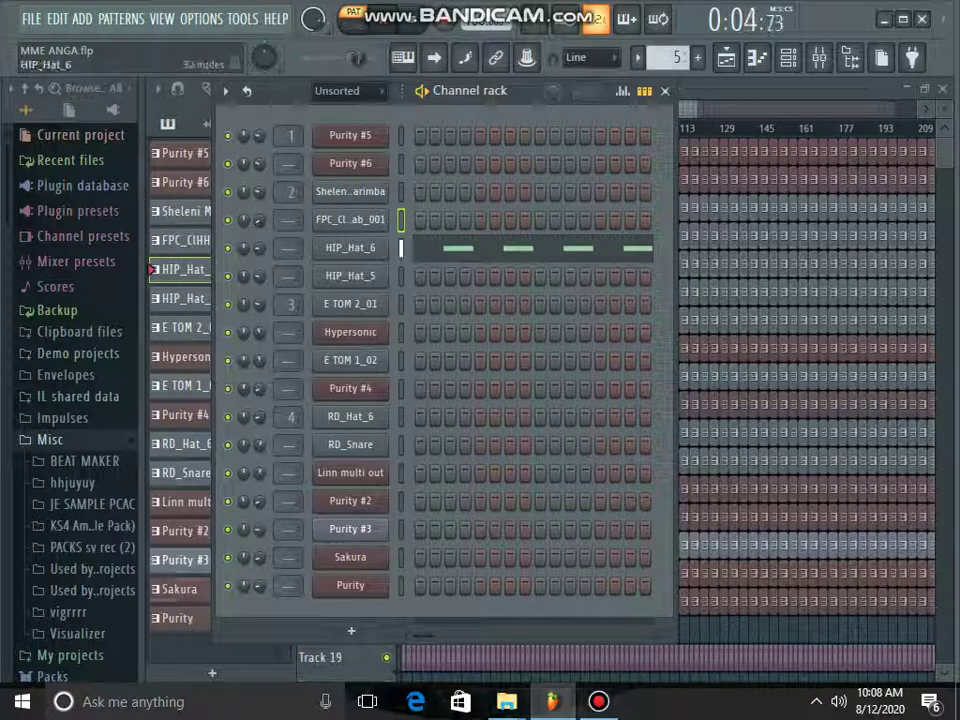
{"action": "left_click", "coordinate": [350, 247]}
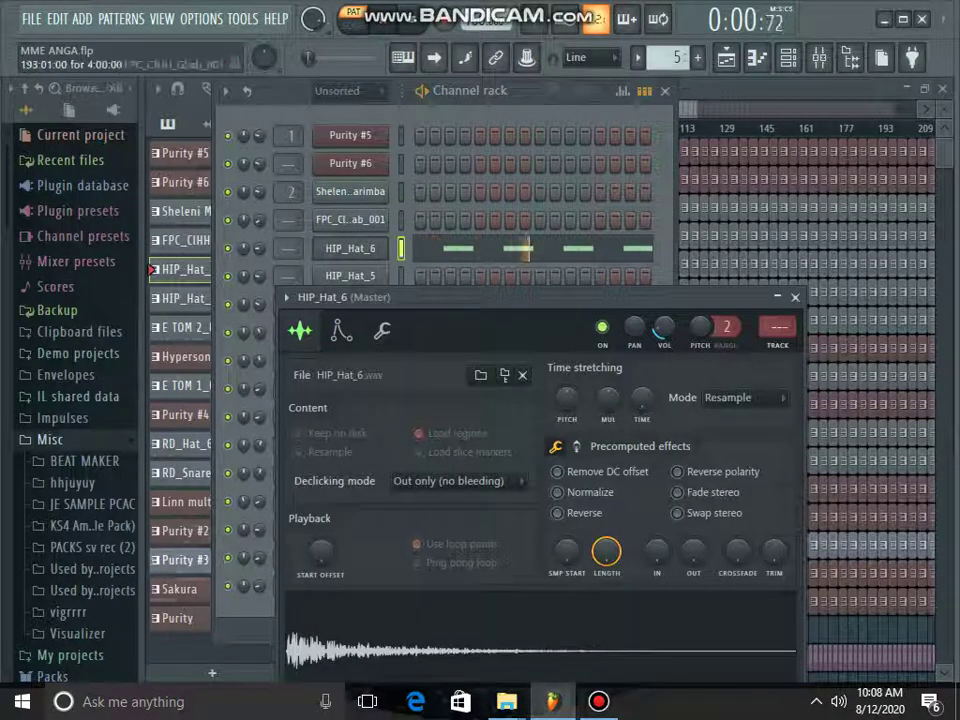
{"action": "left_click", "coordinate": [795, 298]}
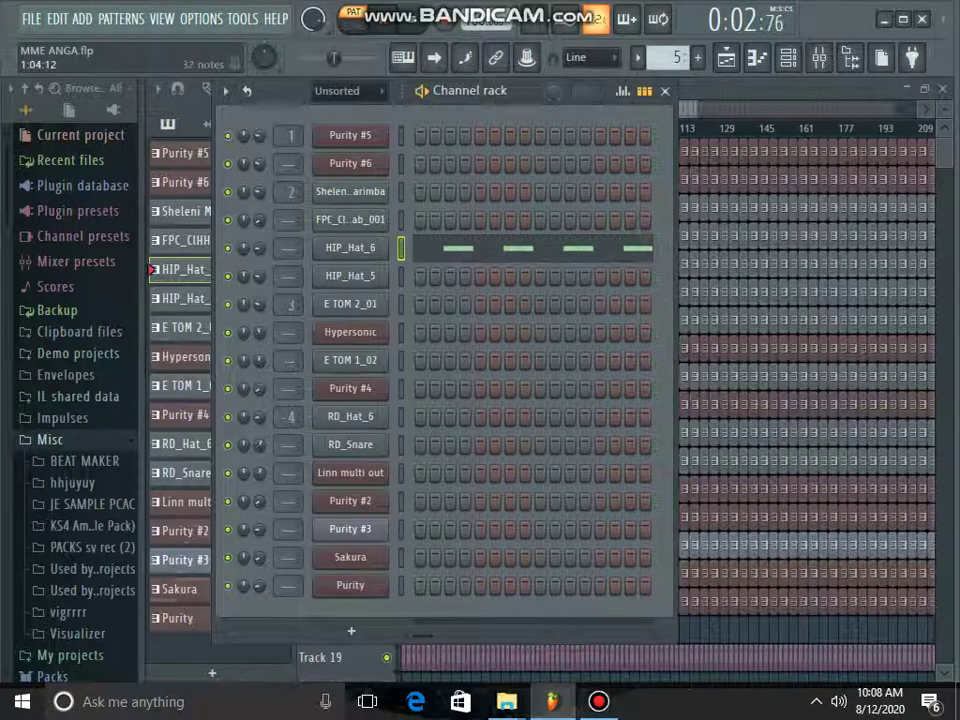
{"action": "left_click", "coordinate": [467, 248]}
{"action": "scroll", "coordinate": [410, 330], "scroll_direction": "down", "scroll_amount": 1}
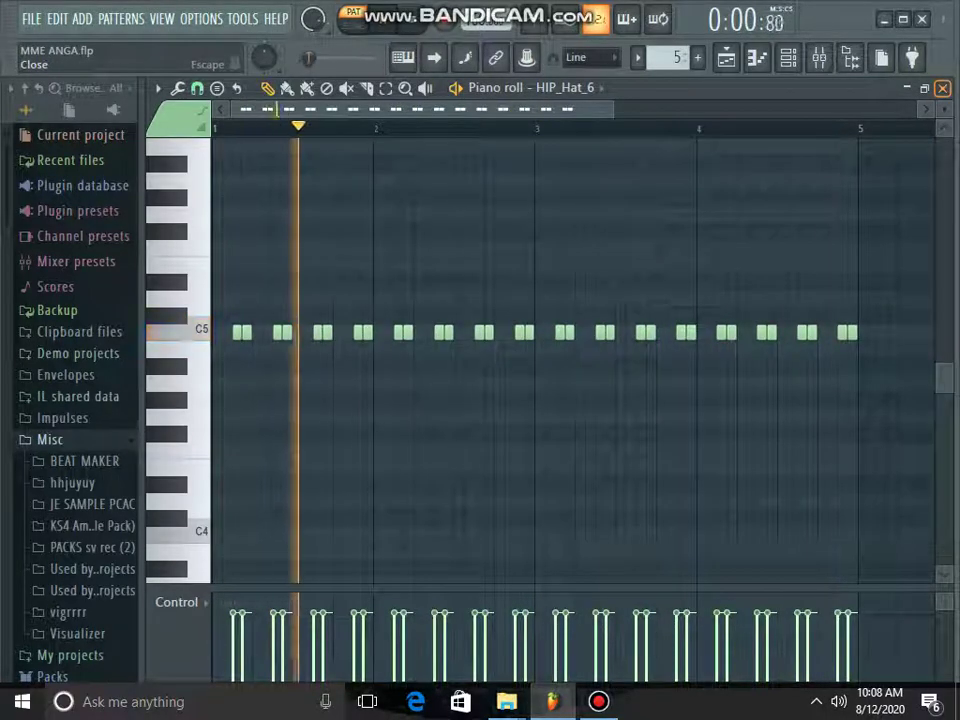
{"action": "left_click", "coordinate": [942, 88]}
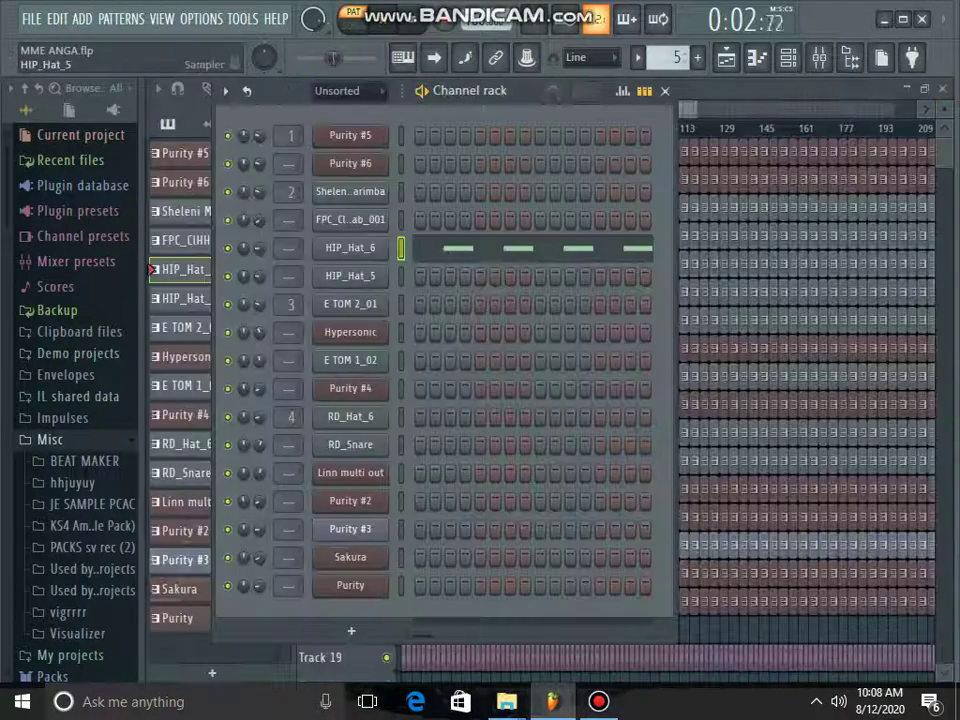
Switch to the HIP_Hat_5 pattern, examine its notes in the piano roll and close it.
{"action": "left_click", "coordinate": [184, 298]}
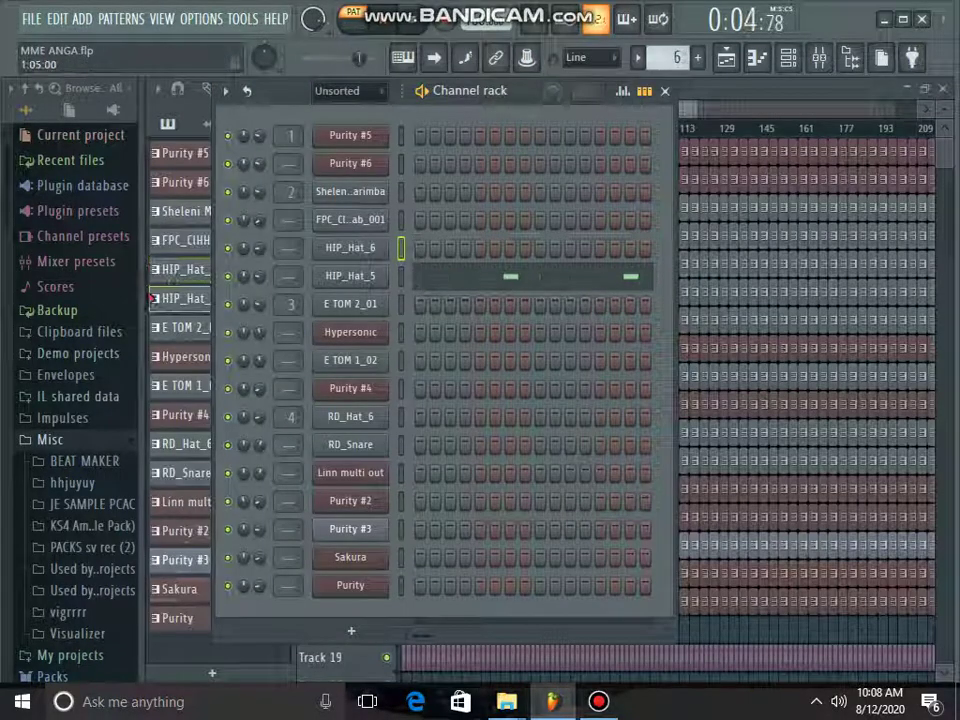
{"action": "left_click", "coordinate": [428, 277]}
{"action": "scroll", "coordinate": [450, 300], "scroll_direction": "down", "scroll_amount": 1}
{"action": "scroll", "coordinate": [560, 300], "scroll_direction": "up", "scroll_amount": 1}
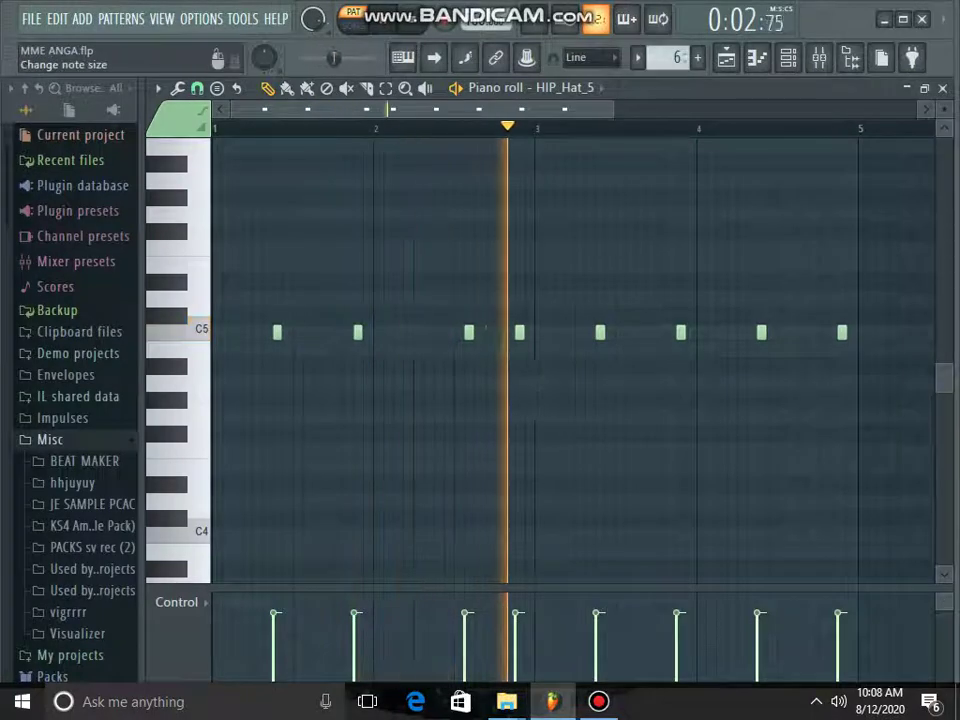
{"action": "left_click", "coordinate": [942, 88]}
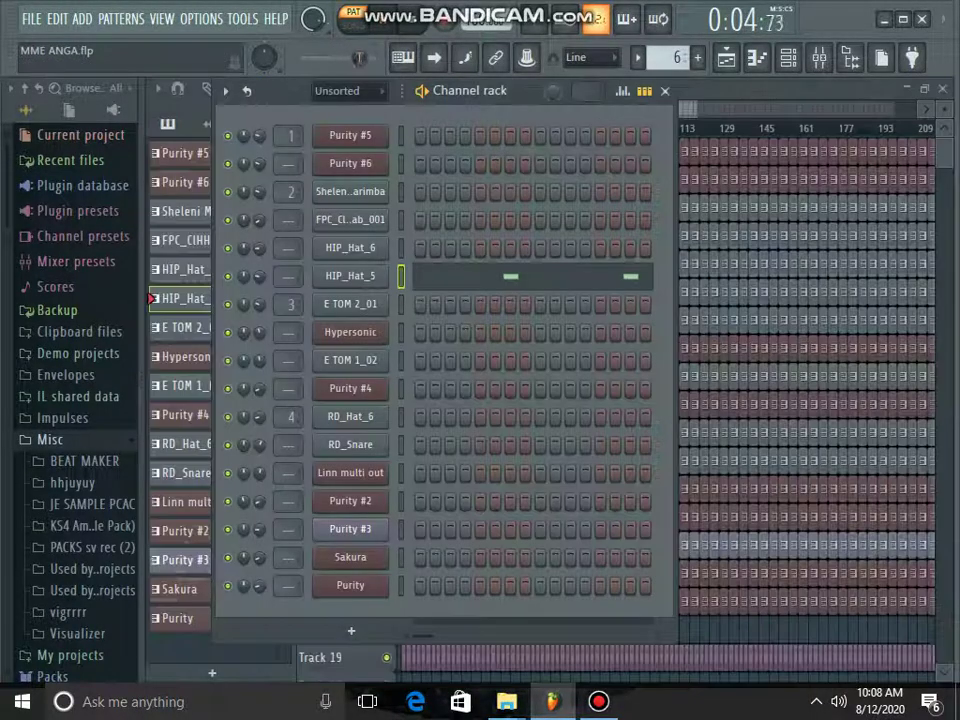
Switch to the E TOM 2_01 pattern, examine its piano roll notes and return to the channel rack.
{"action": "scroll", "coordinate": [676, 57], "scroll_direction": "up", "scroll_amount": 2}
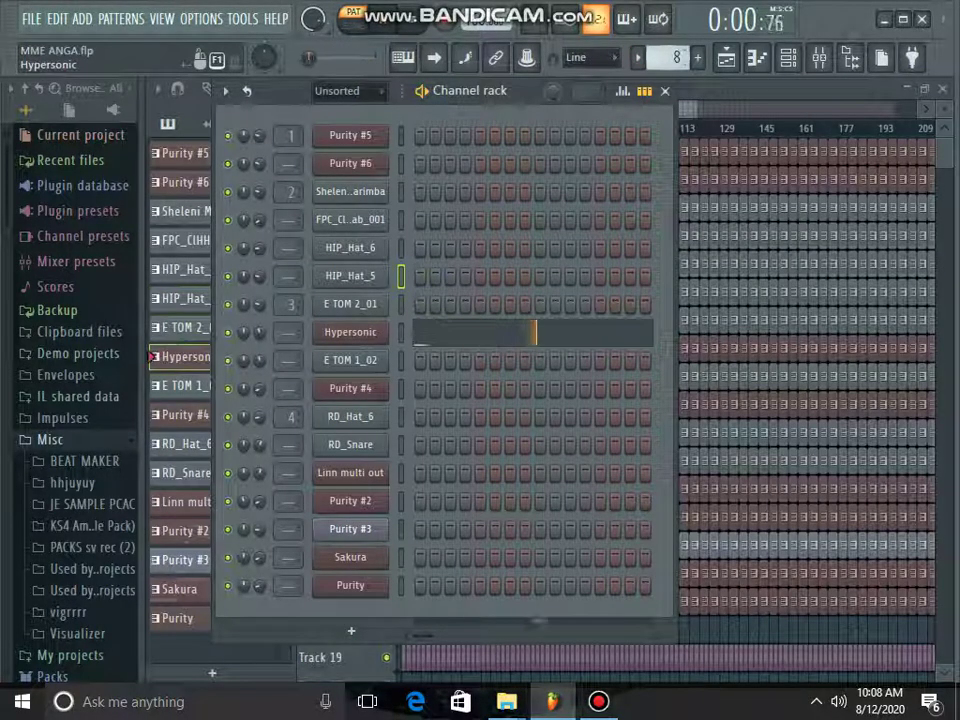
{"action": "scroll", "coordinate": [676, 57], "scroll_direction": "down", "scroll_amount": 1}
{"action": "left_click", "coordinate": [484, 304]}
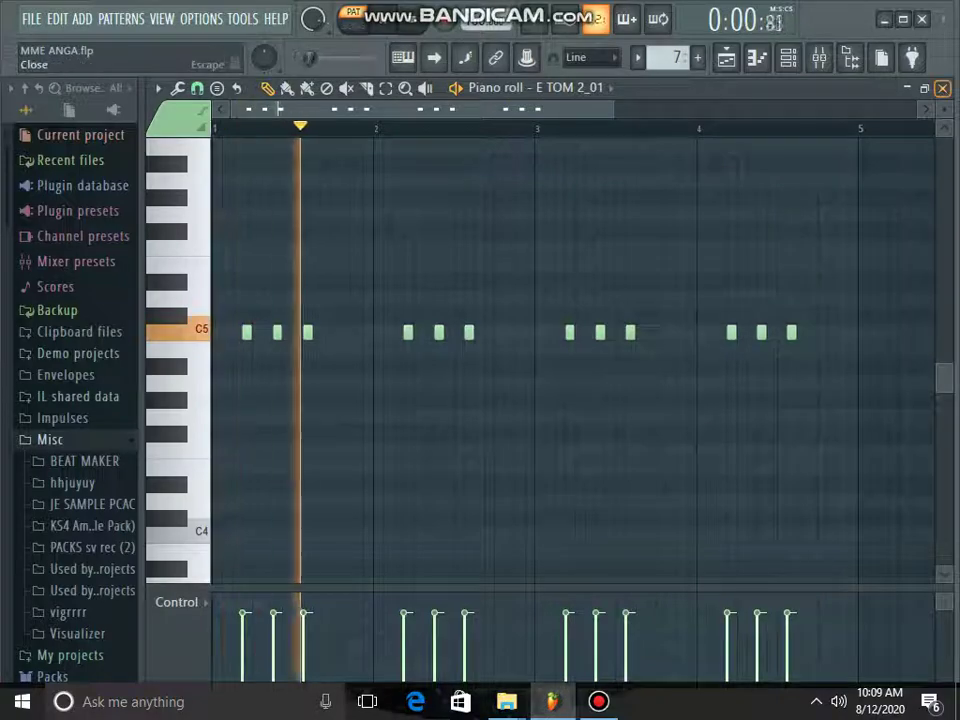
{"action": "key", "text": "F7"}
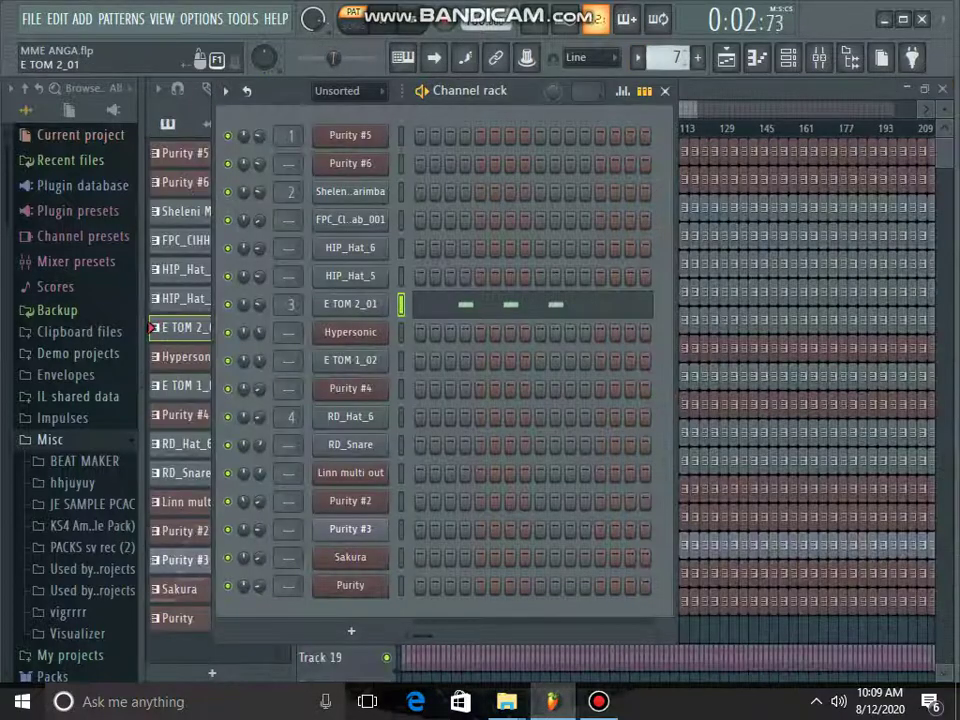
Switch to the Hypersonic pattern and view the patch loaded in the channel's Hypersonic instrument, moving its window fully into view.
{"action": "left_click", "coordinate": [180, 357]}
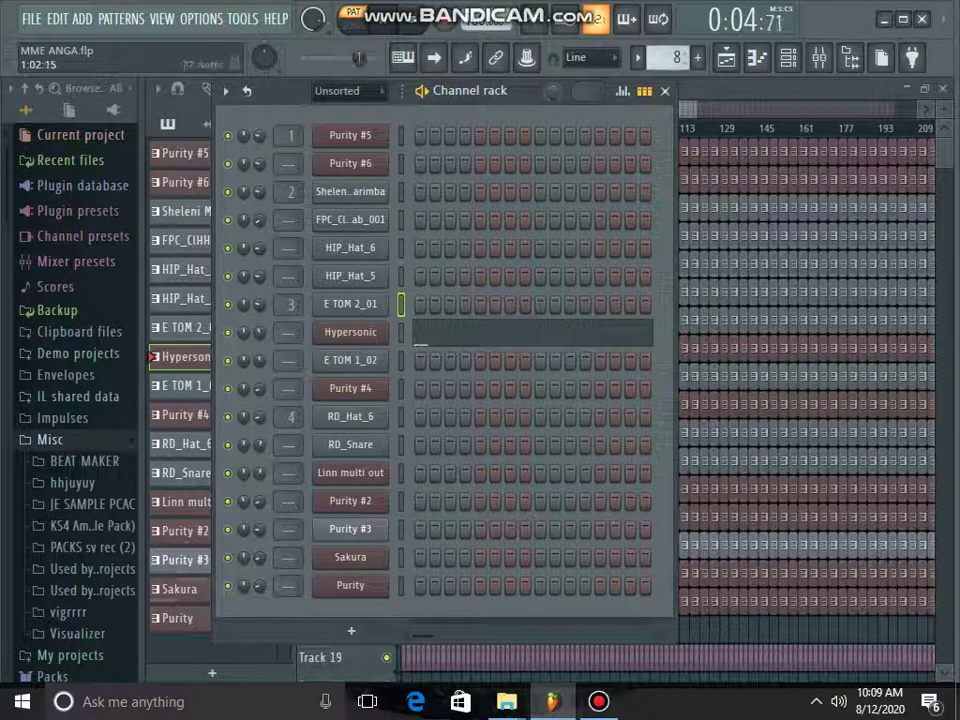
{"action": "left_click", "coordinate": [350, 332]}
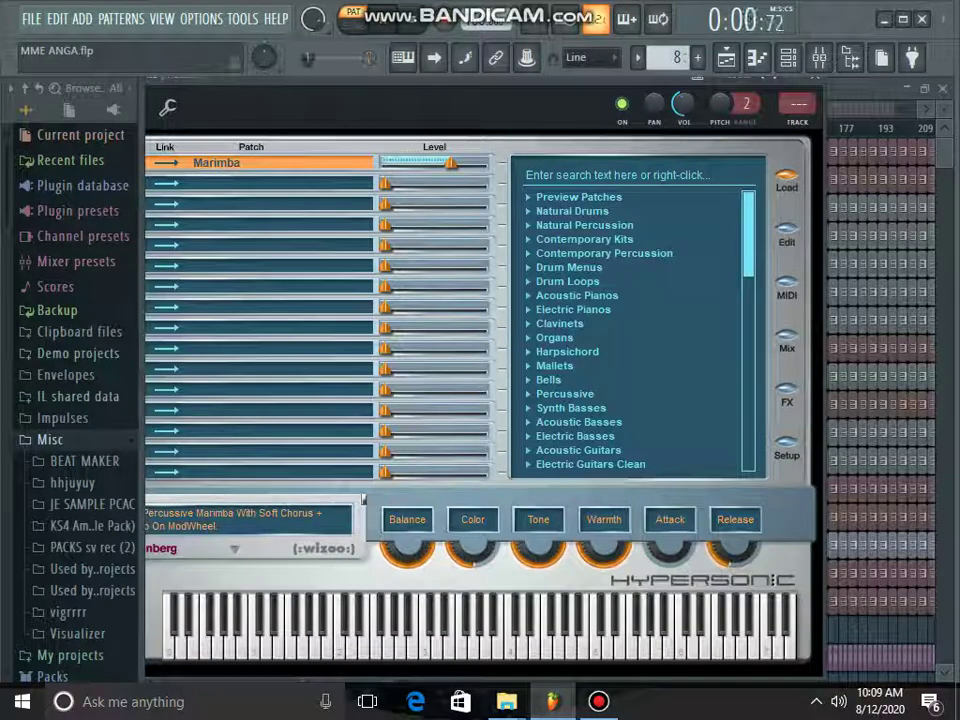
{"action": "left_click_drag", "start_coordinate": [300, 79], "coordinate": [347, 114]}
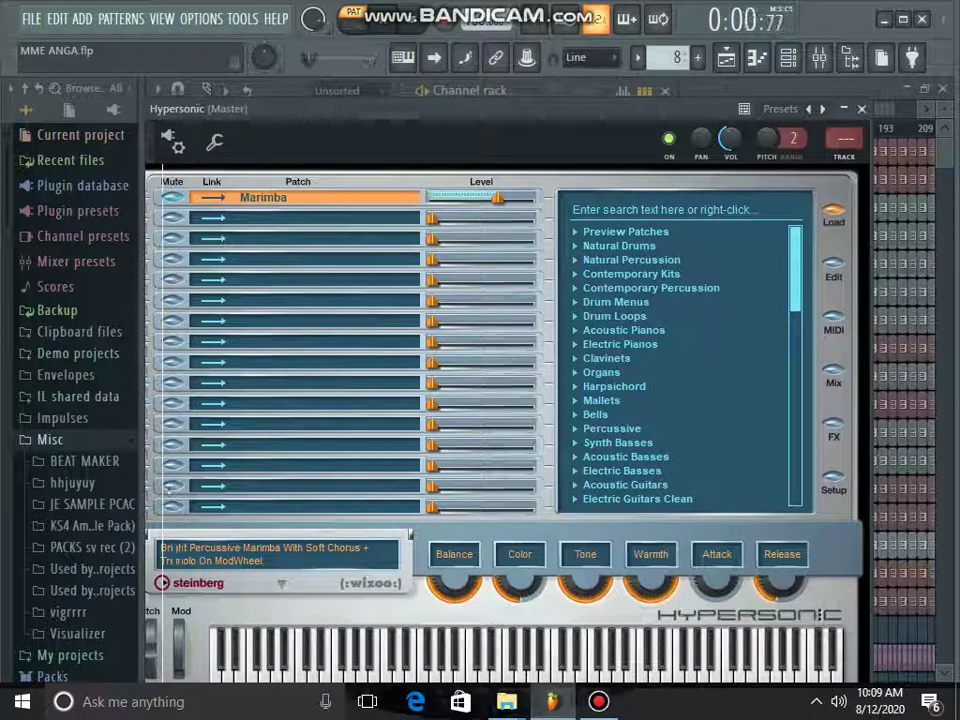
{"action": "left_click", "coordinate": [862, 109]}
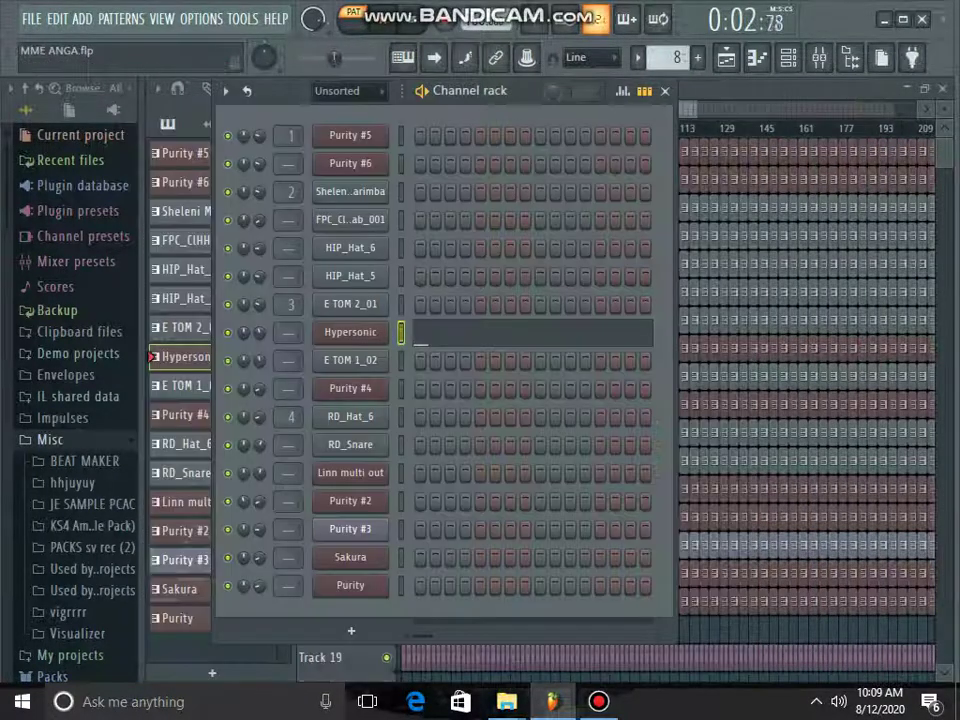
Examine the Hypersonic channel's notes in the piano roll and close it.
{"action": "left_click", "coordinate": [428, 335]}
{"action": "scroll", "coordinate": [432, 375], "scroll_direction": "up", "scroll_amount": 3}
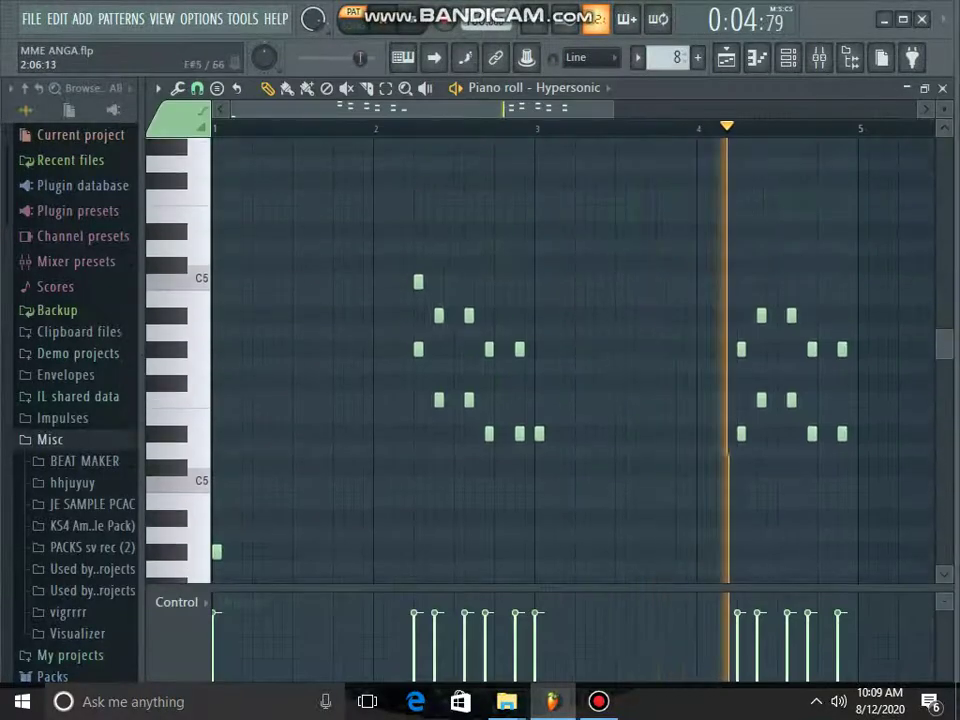
{"action": "scroll", "coordinate": [432, 379], "scroll_direction": "down", "scroll_amount": 1}
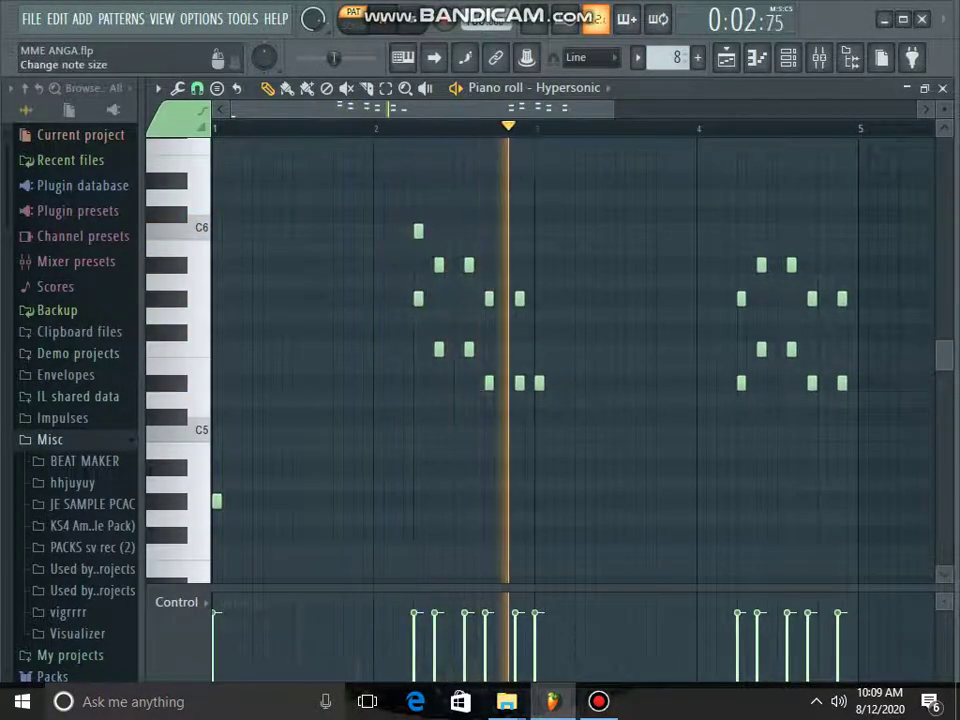
{"action": "left_click", "coordinate": [942, 88]}
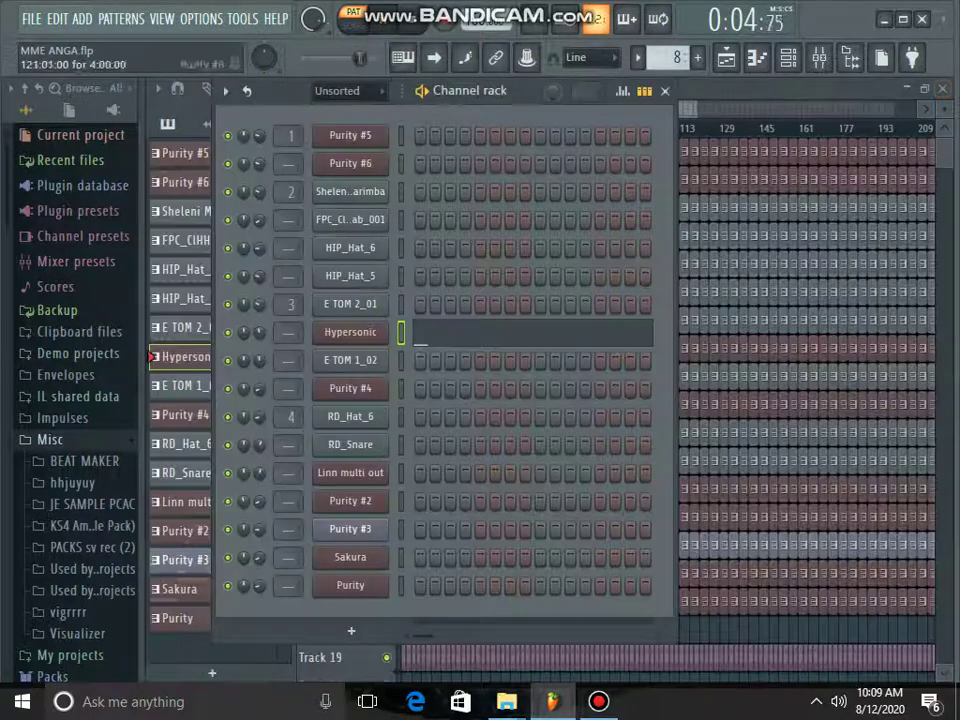
Switch to the E TOM 1_02 pattern, examine its piano roll notes and close the piano roll.
{"action": "left_click", "coordinate": [184, 386]}
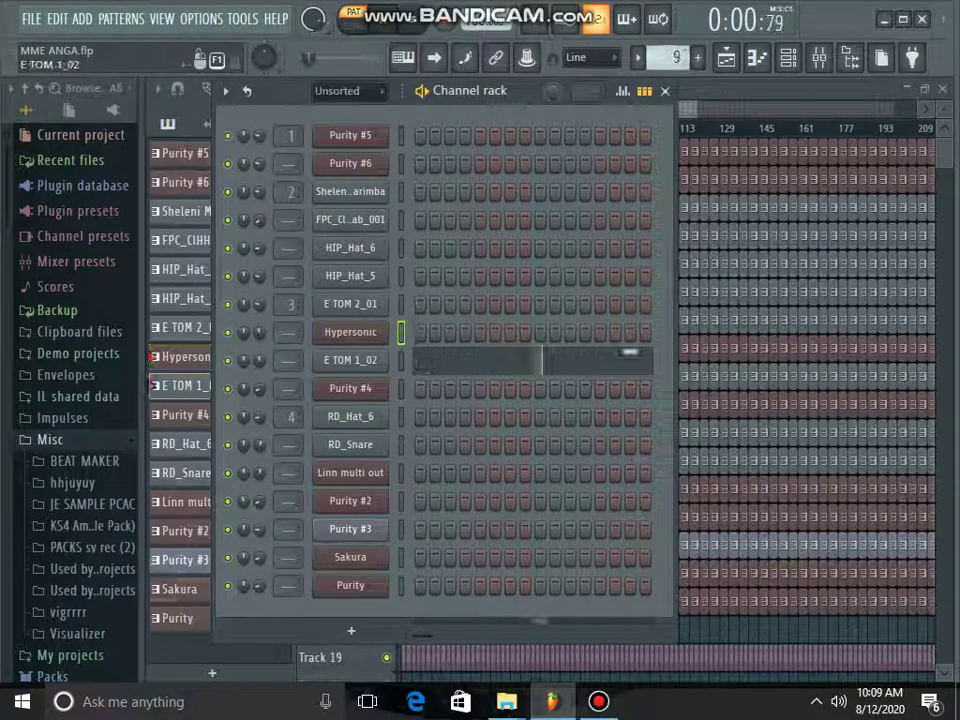
{"action": "left_click", "coordinate": [456, 362]}
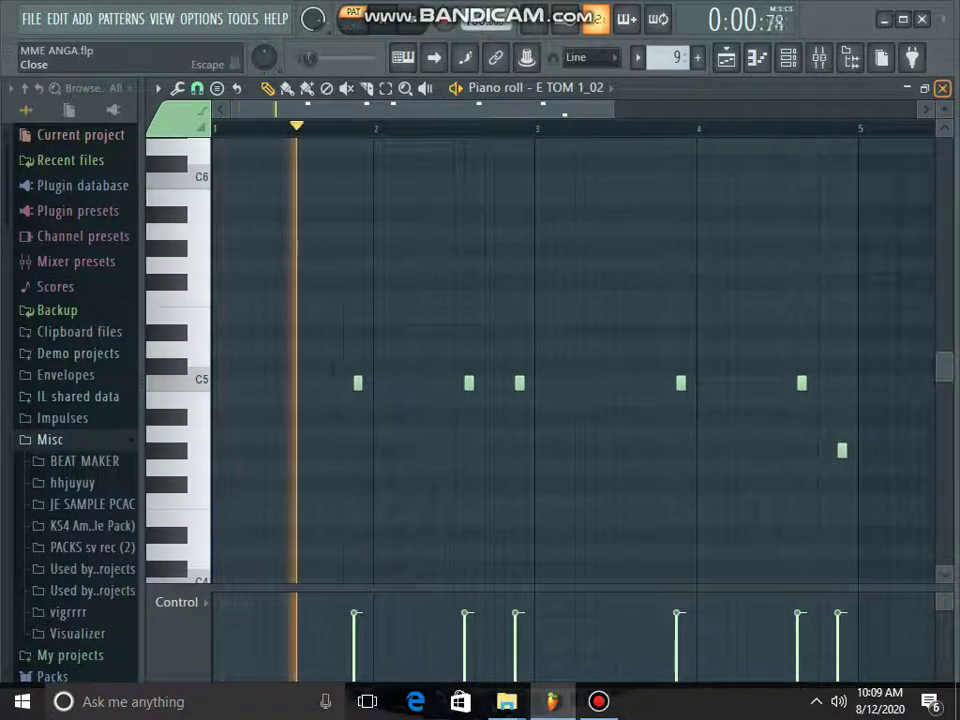
{"action": "left_click", "coordinate": [942, 88]}
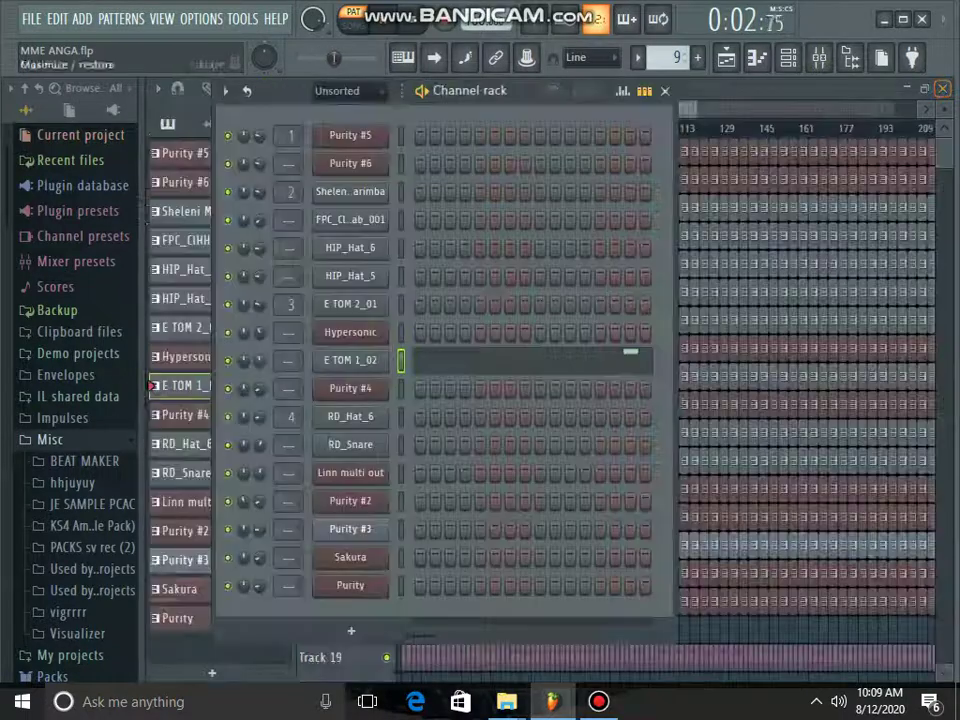
Switch to the Purity #4 pattern and examine its piano roll notes and the preset loaded in its Purity instrument.
{"action": "key", "text": "KP_Add"}
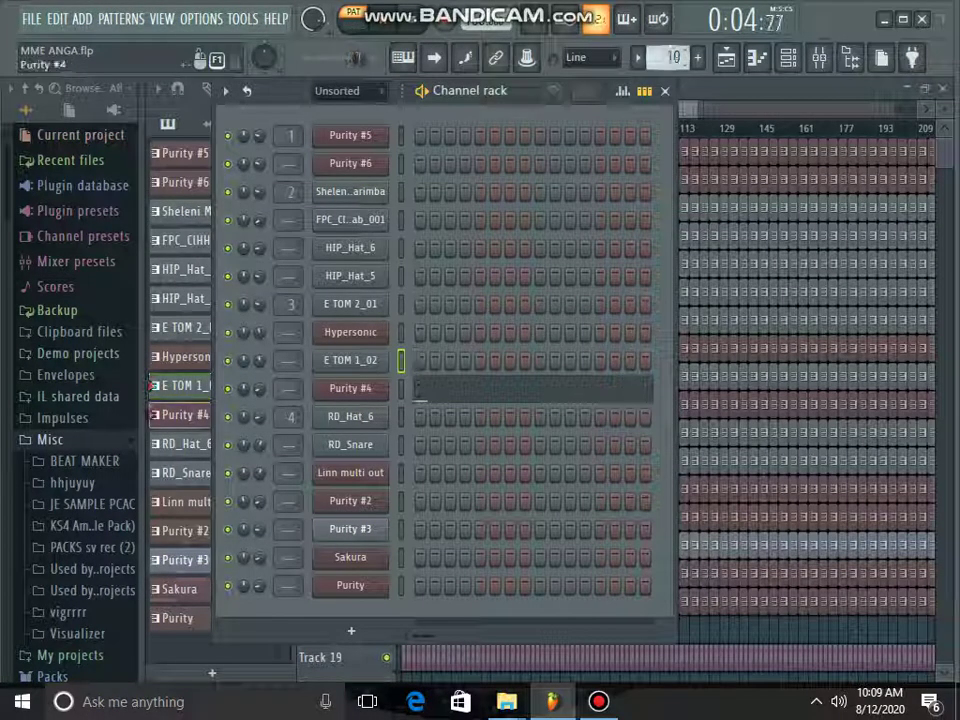
{"action": "left_click", "coordinate": [442, 389]}
{"action": "scroll", "coordinate": [438, 416], "scroll_direction": "up", "scroll_amount": 1}
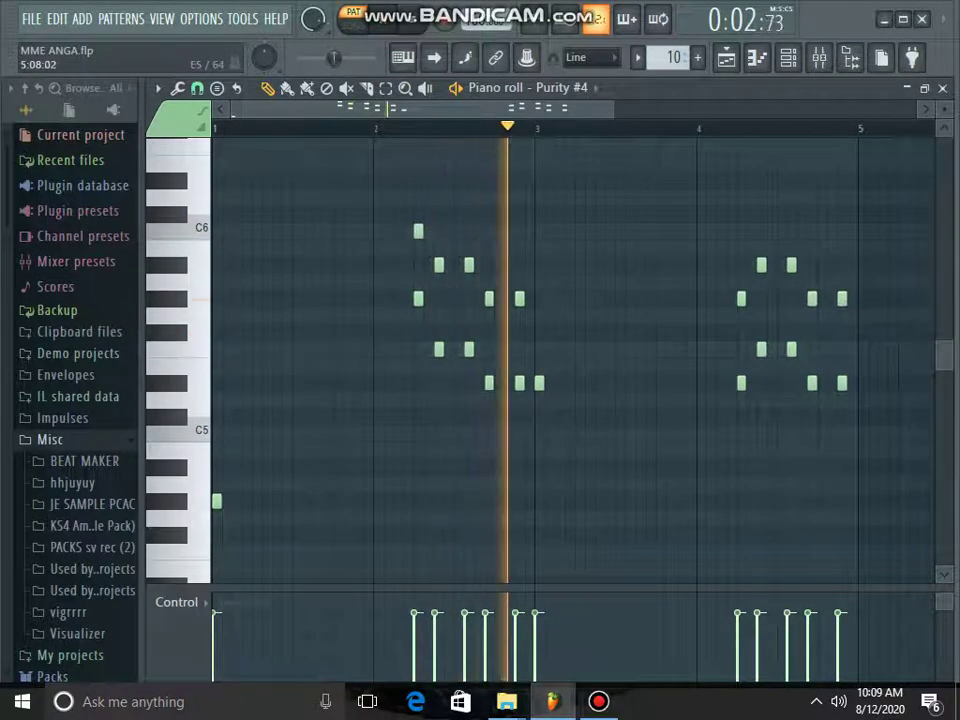
{"action": "left_click", "coordinate": [942, 88]}
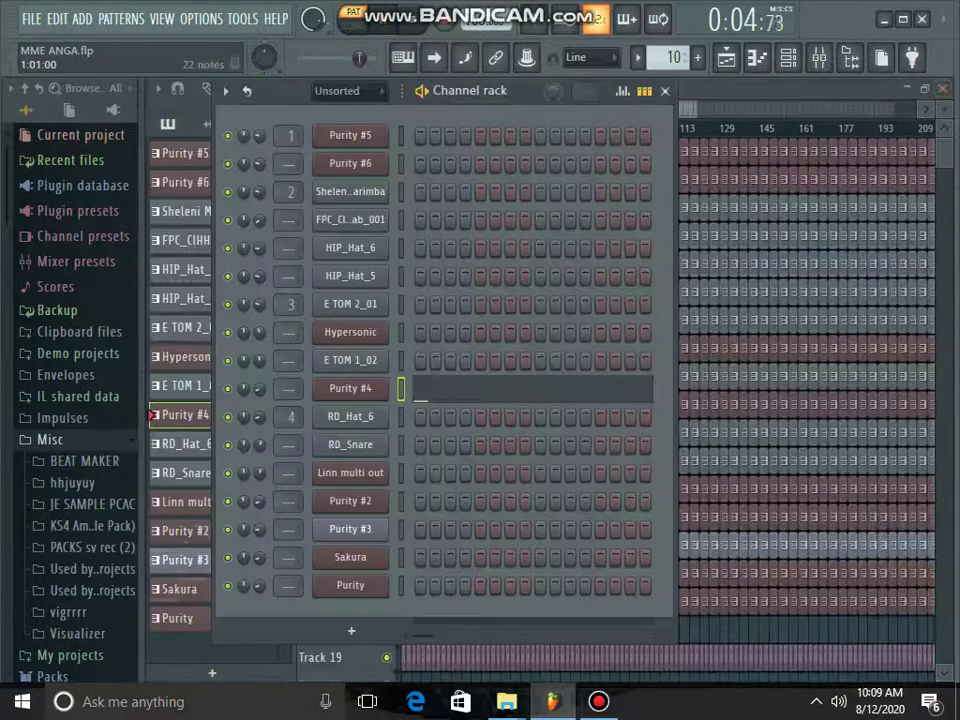
{"action": "left_click", "coordinate": [351, 388]}
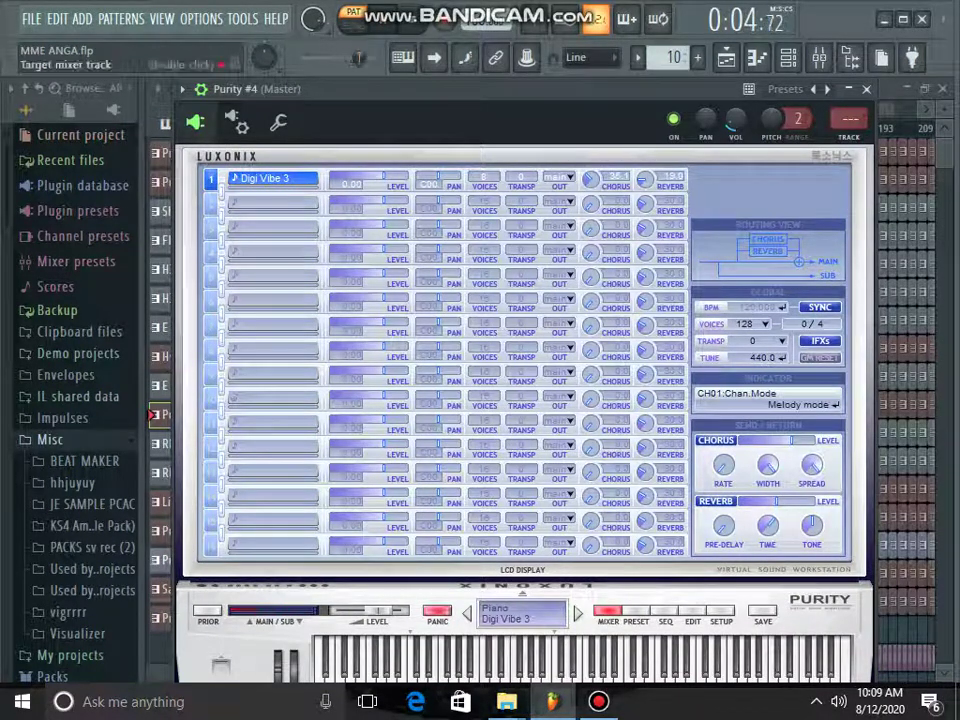
{"action": "left_click", "coordinate": [866, 89]}
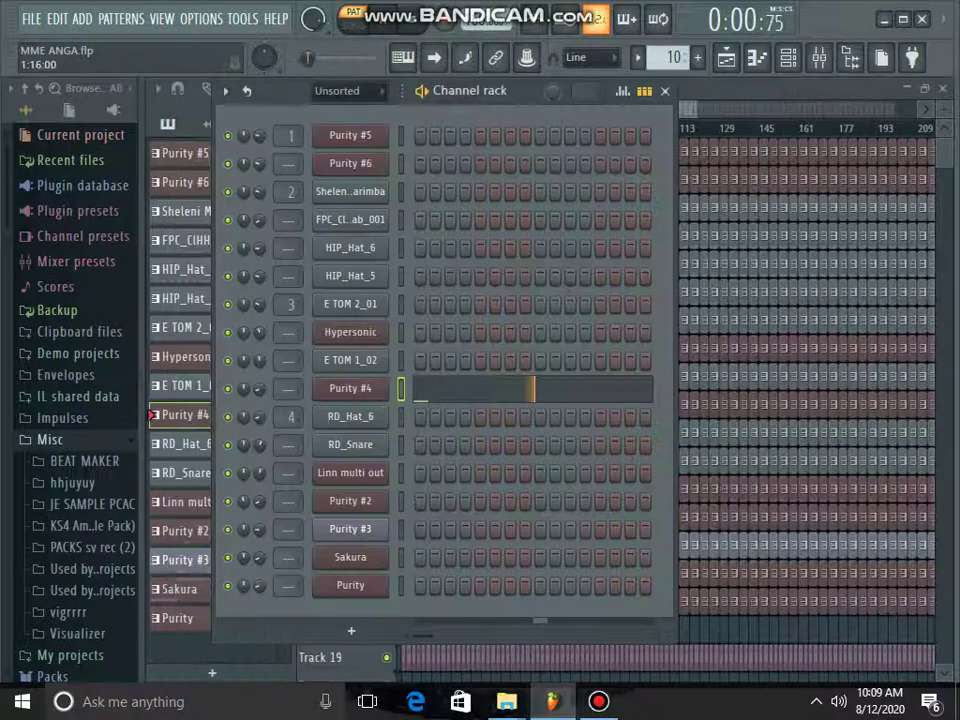
Switch to the RD_Hat_6 pattern, examine its notes in the piano roll and close it.
{"action": "scroll", "coordinate": [674, 57], "scroll_direction": "up", "scroll_amount": 1}
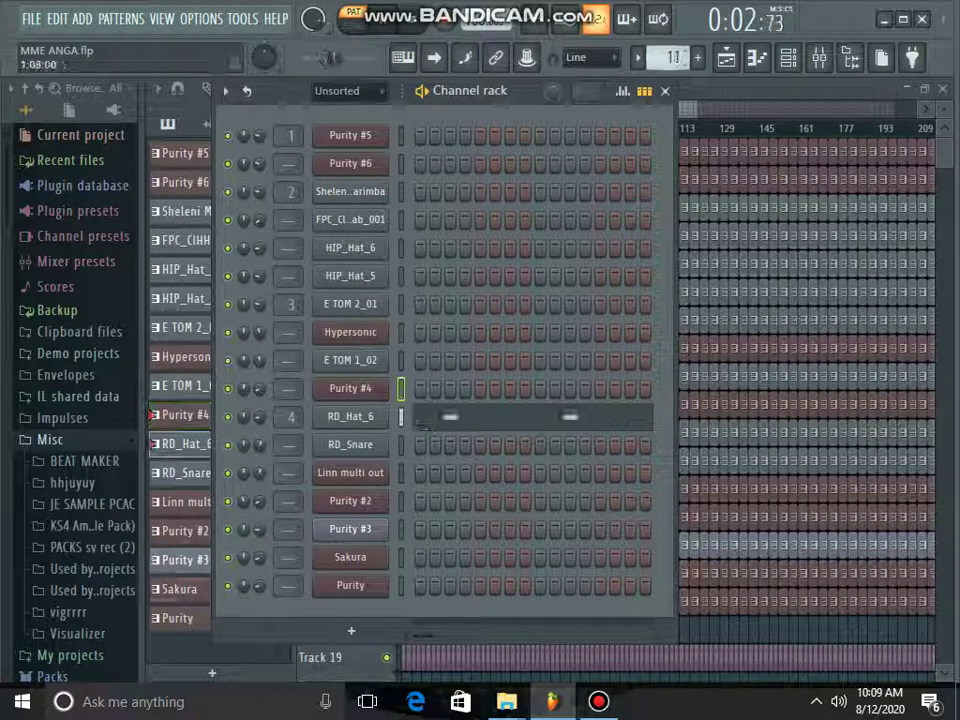
{"action": "left_click", "coordinate": [420, 421]}
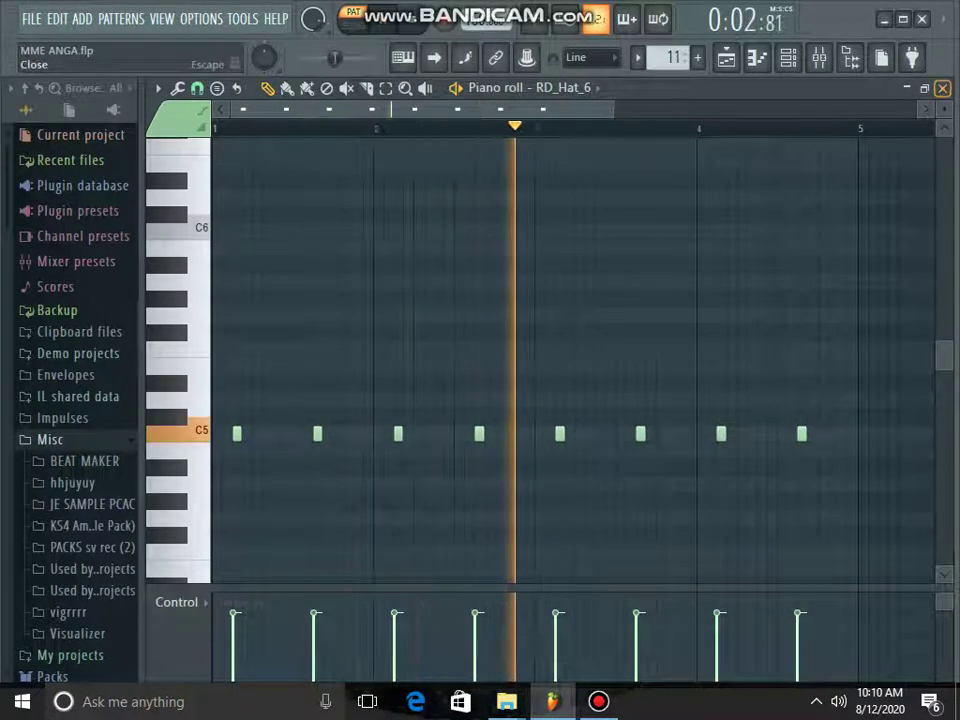
{"action": "left_click", "coordinate": [942, 88]}
Switch to the RD_Snare pattern, examine its notes in the piano roll and close it.
{"action": "left_click", "coordinate": [185, 473]}
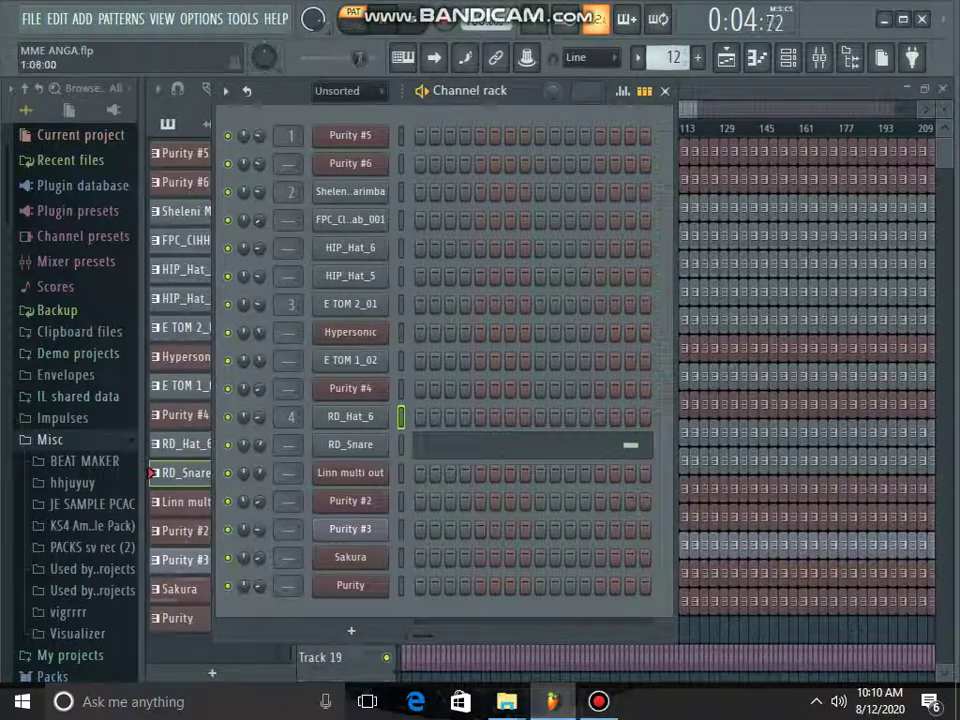
{"action": "key", "text": "F7"}
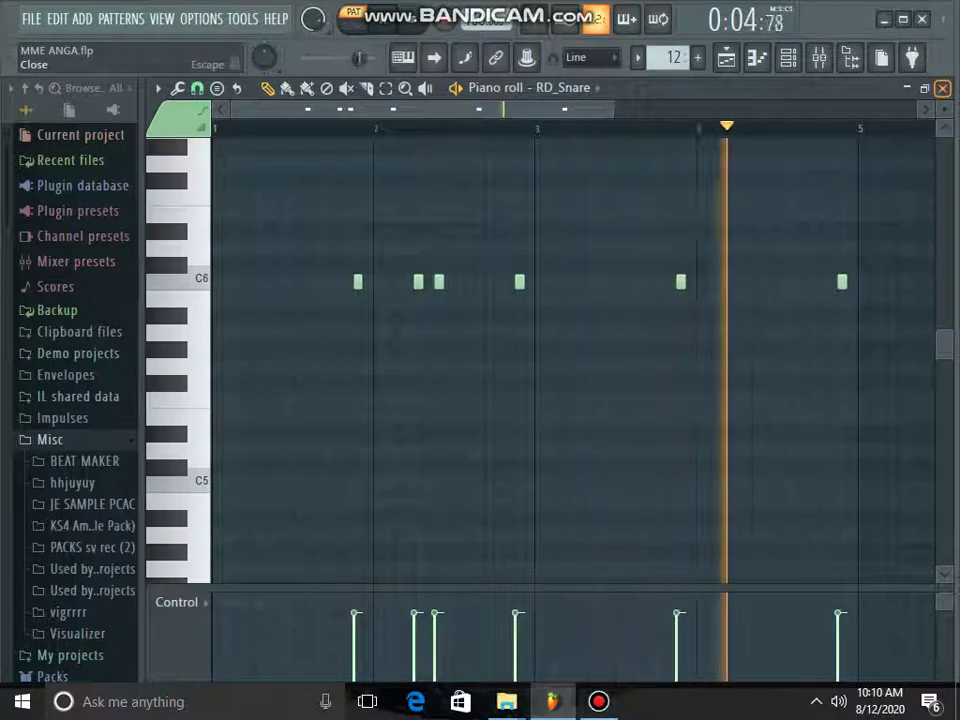
{"action": "left_click", "coordinate": [942, 88]}
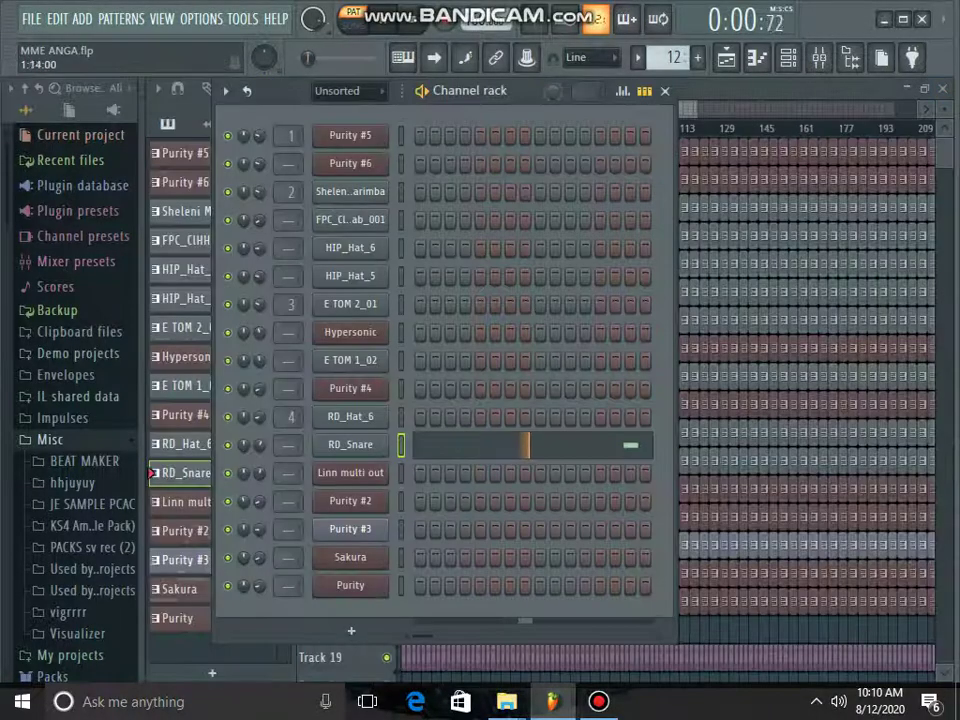
Switch to the Linn multi out pattern and view the channel's FPC drum pads and sample.
{"action": "left_click", "coordinate": [184, 502]}
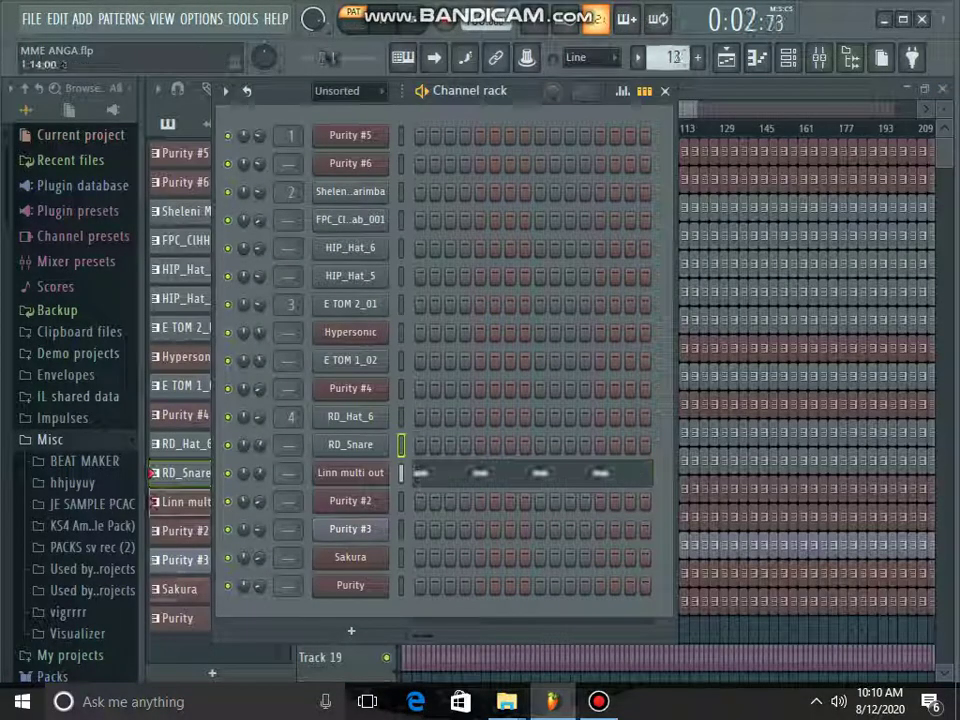
{"action": "left_click", "coordinate": [350, 472]}
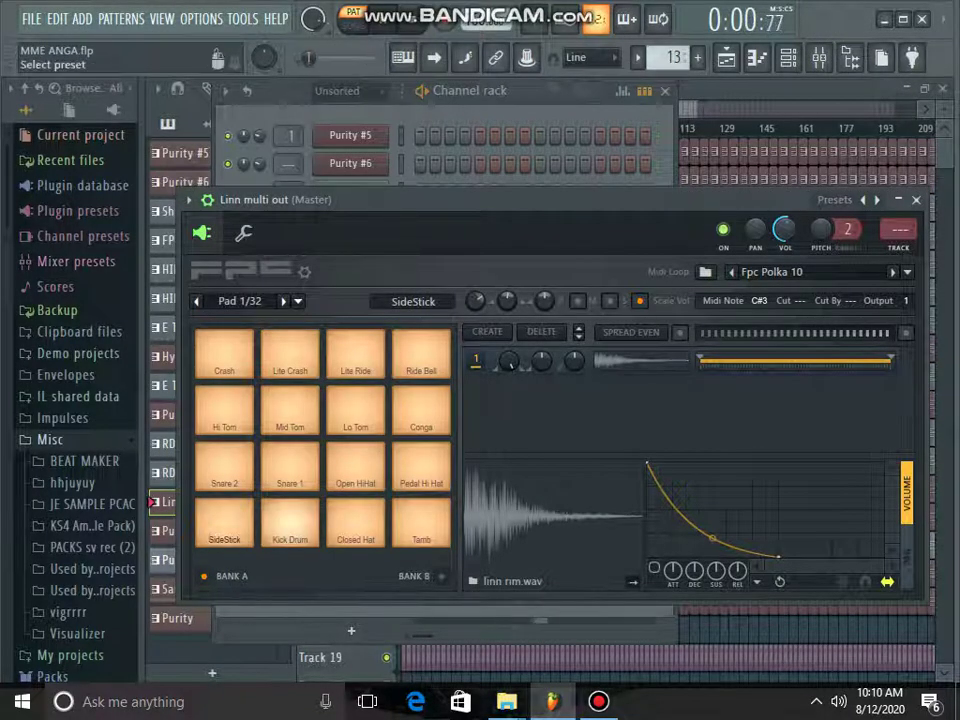
{"action": "left_click", "coordinate": [916, 200]}
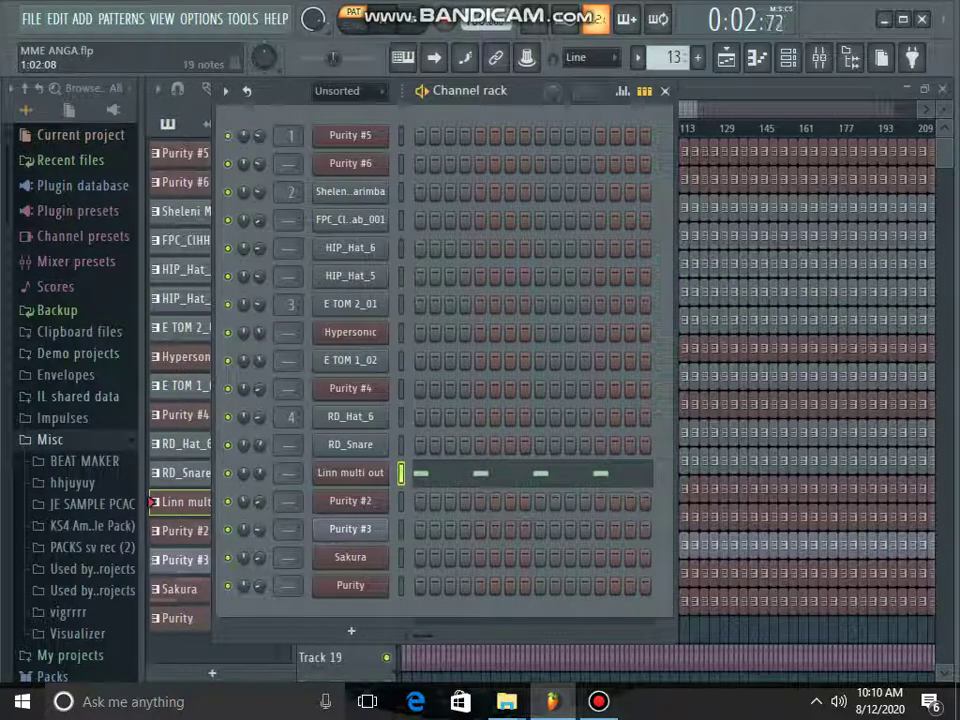
Examine the Linn multi out channel's kick drum notes in the piano roll and close it.
{"action": "left_click", "coordinate": [432, 473]}
{"action": "scroll", "coordinate": [393, 420], "scroll_direction": "up", "scroll_amount": 3}
{"action": "scroll", "coordinate": [399, 402], "scroll_direction": "down", "scroll_amount": 7}
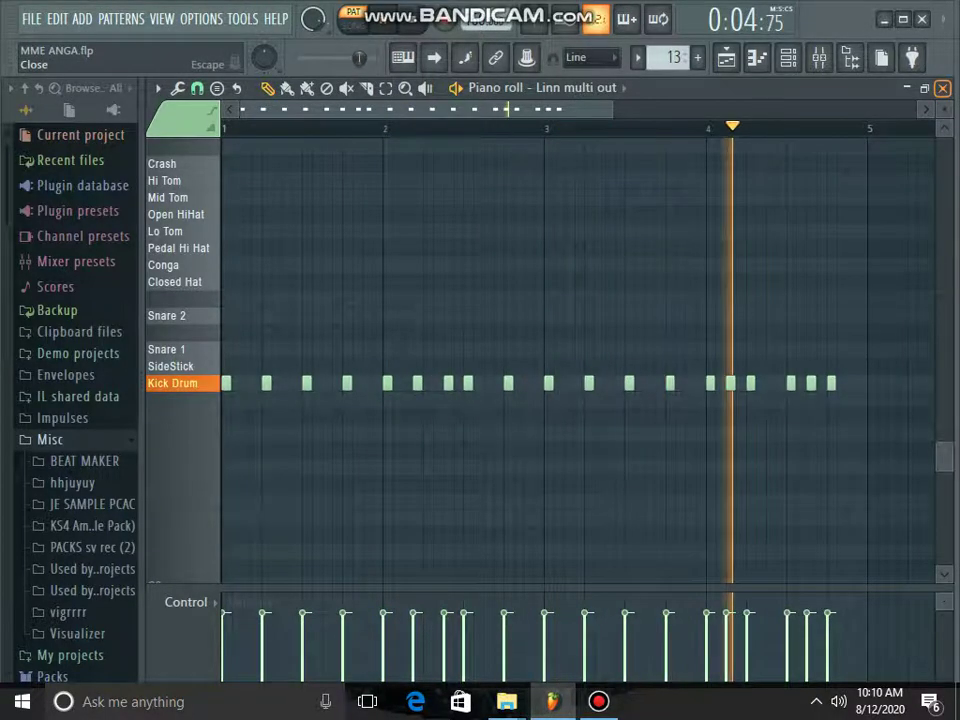
{"action": "left_click", "coordinate": [942, 88]}
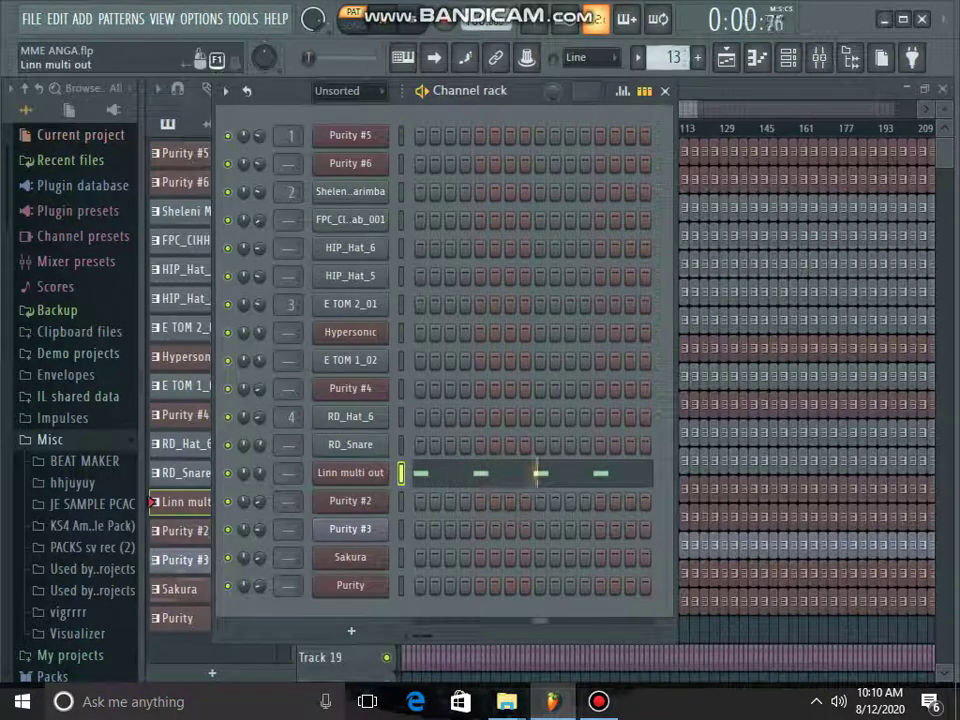
Switch to the Purity #2 pattern and view the preset loaded in its Purity instrument.
{"action": "left_click", "coordinate": [185, 531]}
{"action": "left_click", "coordinate": [350, 500]}
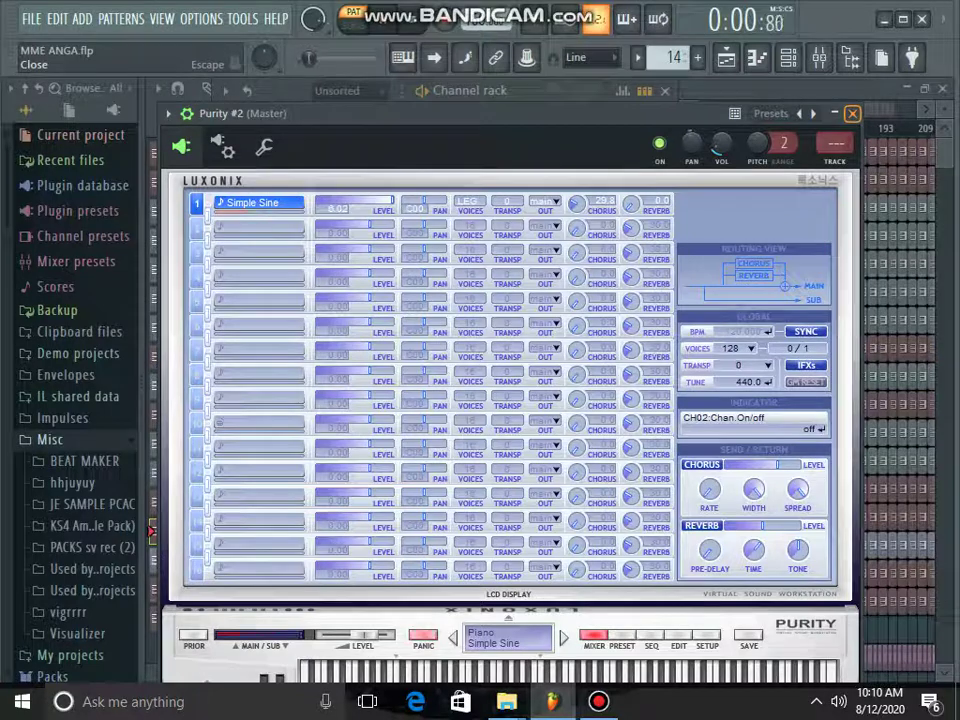
{"action": "left_click", "coordinate": [852, 113]}
Examine the full Purity #2 note sequence in the piano roll, close it and switch to the Purity #3 pattern.
{"action": "left_click", "coordinate": [452, 501]}
{"action": "scroll", "coordinate": [452, 495], "scroll_direction": "down", "scroll_amount": 5}
{"action": "scroll", "coordinate": [456, 430], "scroll_direction": "up", "scroll_amount": 14}
{"action": "scroll", "coordinate": [456, 387], "scroll_direction": "up", "scroll_amount": 5}
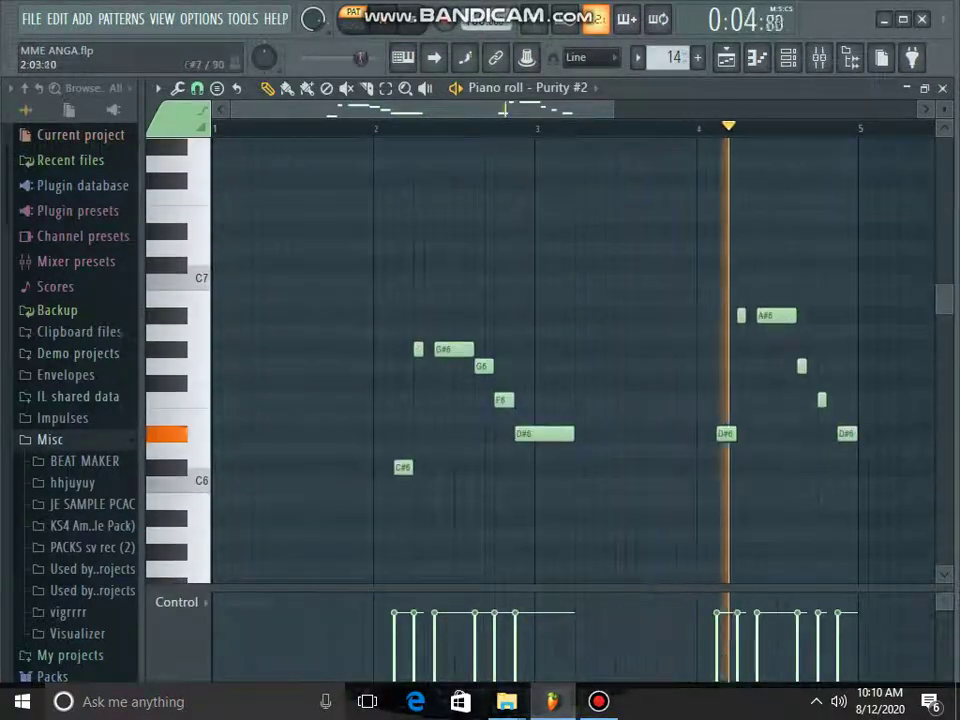
{"action": "left_click_drag", "start_coordinate": [391, 109], "coordinate": [413, 109]}
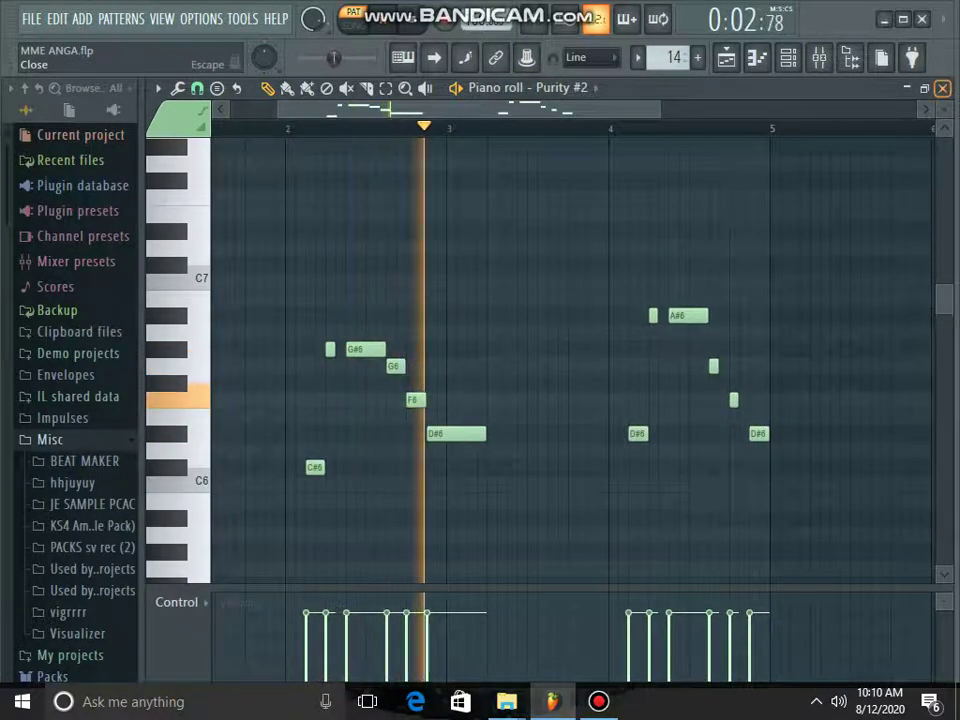
{"action": "key", "text": "F6"}
{"action": "key", "text": "F5"}
{"action": "key", "text": "KP_Add"}
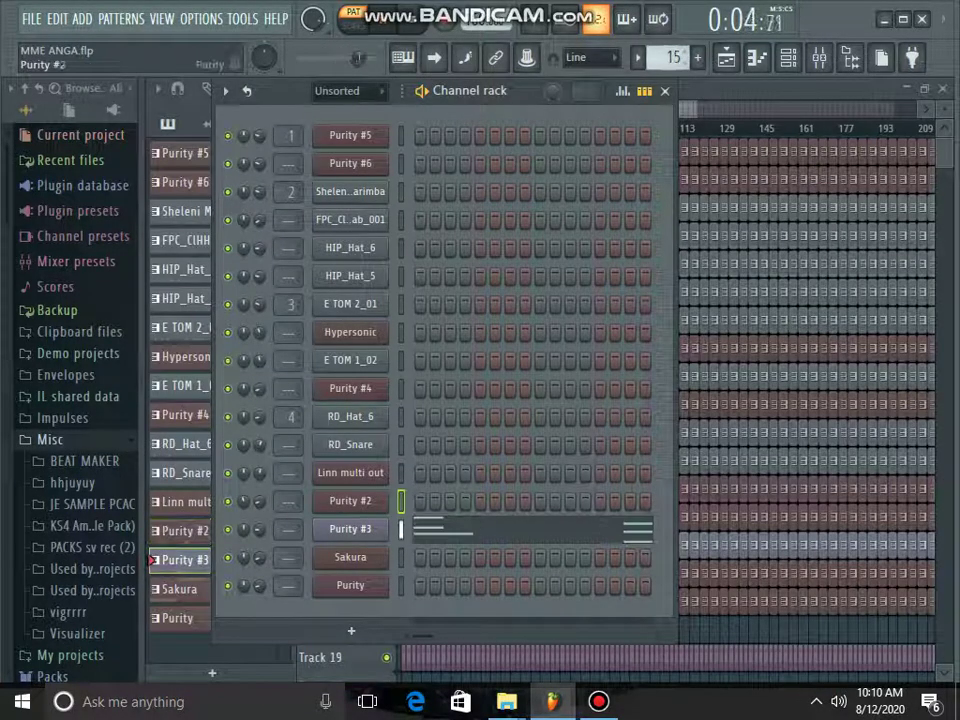
View the preset loaded in the Purity #3 channel's instrument, then examine its chord notes in the piano roll and close it.
{"action": "left_click", "coordinate": [350, 529]}
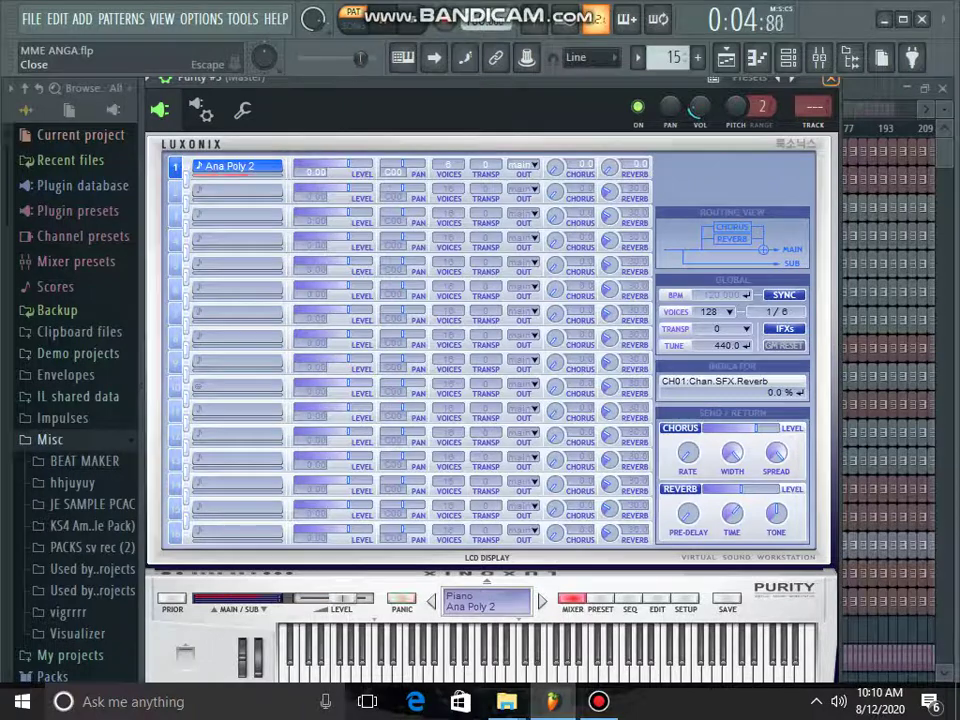
{"action": "left_click", "coordinate": [831, 79]}
{"action": "left_click", "coordinate": [425, 528]}
{"action": "scroll", "coordinate": [384, 486], "scroll_direction": "down", "scroll_amount": 4}
{"action": "scroll", "coordinate": [390, 486], "scroll_direction": "down", "scroll_amount": 1}
{"action": "scroll", "coordinate": [411, 440], "scroll_direction": "down", "scroll_amount": 1}
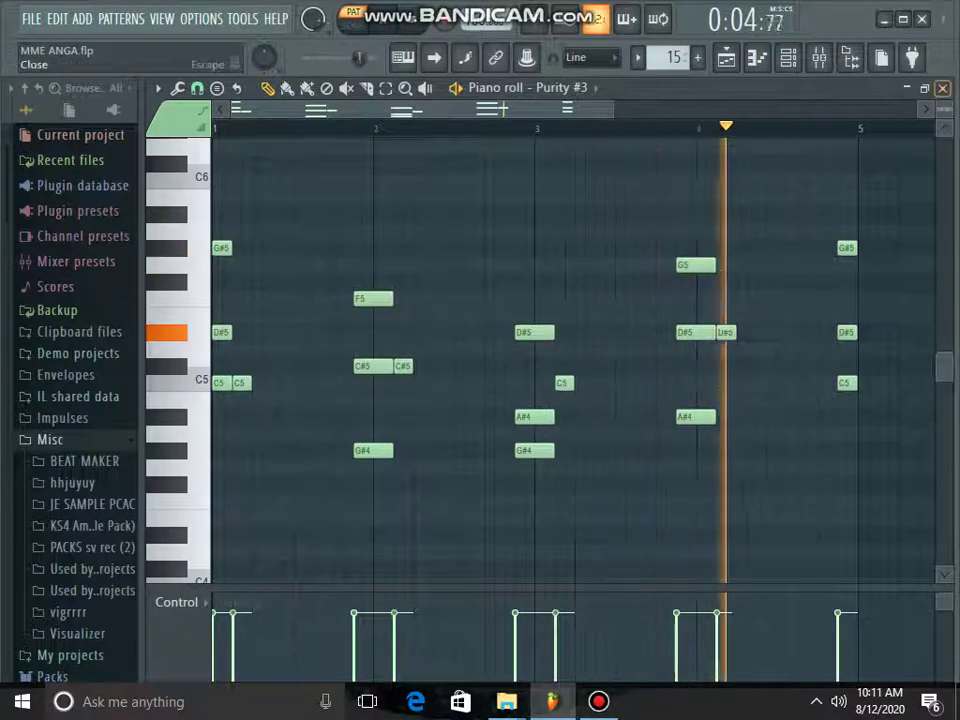
{"action": "left_click", "coordinate": [941, 88]}
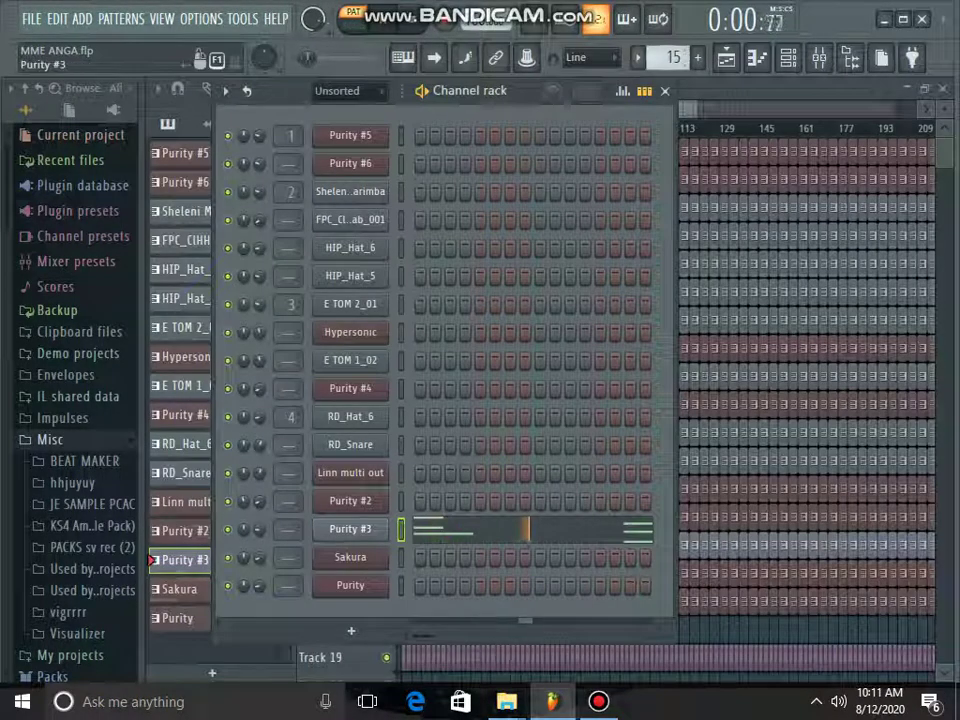
Switch to the Sakura pattern and view its Sakura synth settings, moving the plugin window fully into view before closing it.
{"action": "key", "text": "KP_Add"}
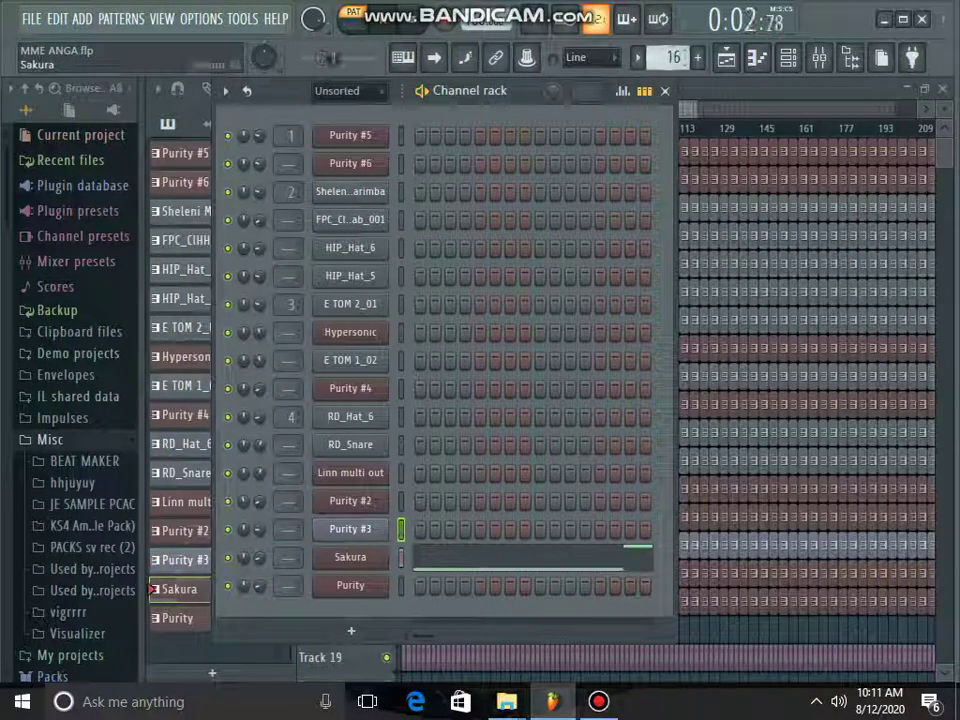
{"action": "left_click", "coordinate": [350, 557]}
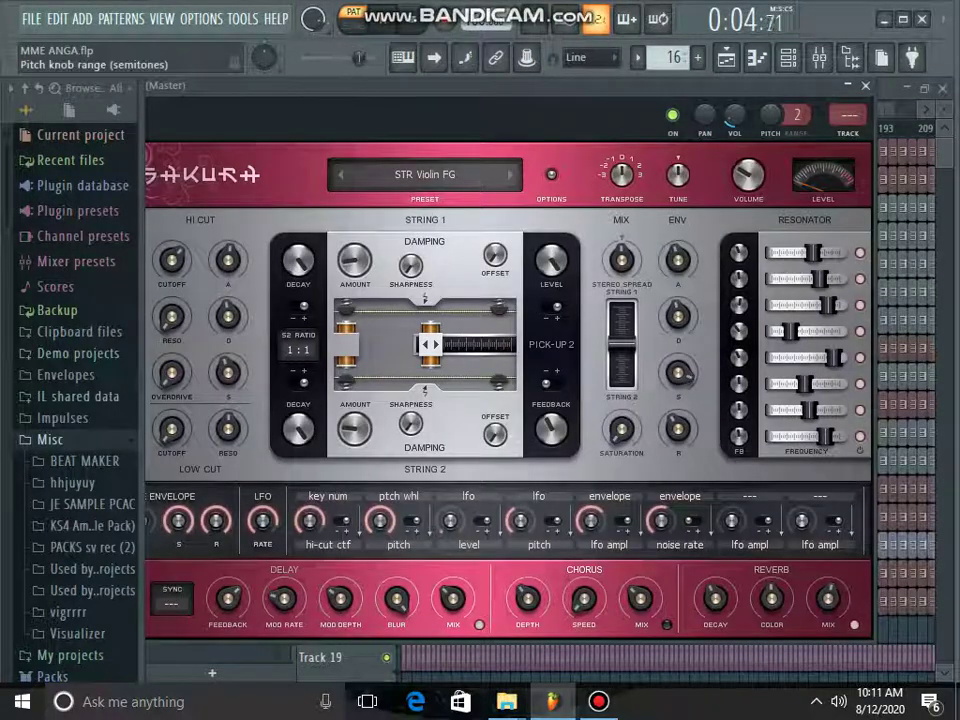
{"action": "left_click_drag", "start_coordinate": [500, 86], "coordinate": [597, 106]}
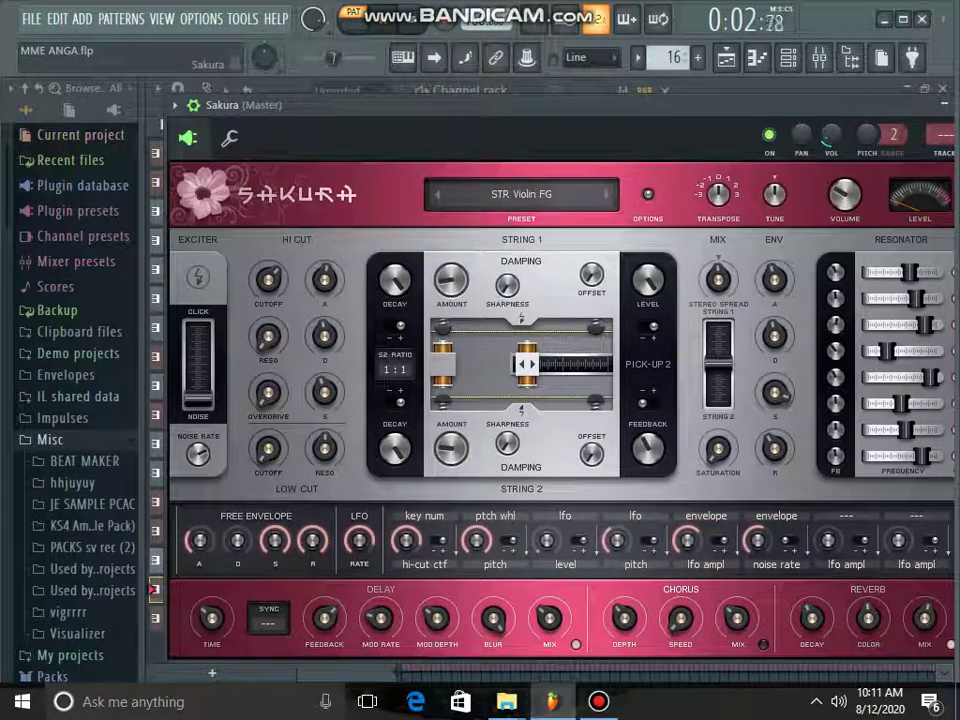
{"action": "left_click_drag", "start_coordinate": [597, 106], "coordinate": [577, 114]}
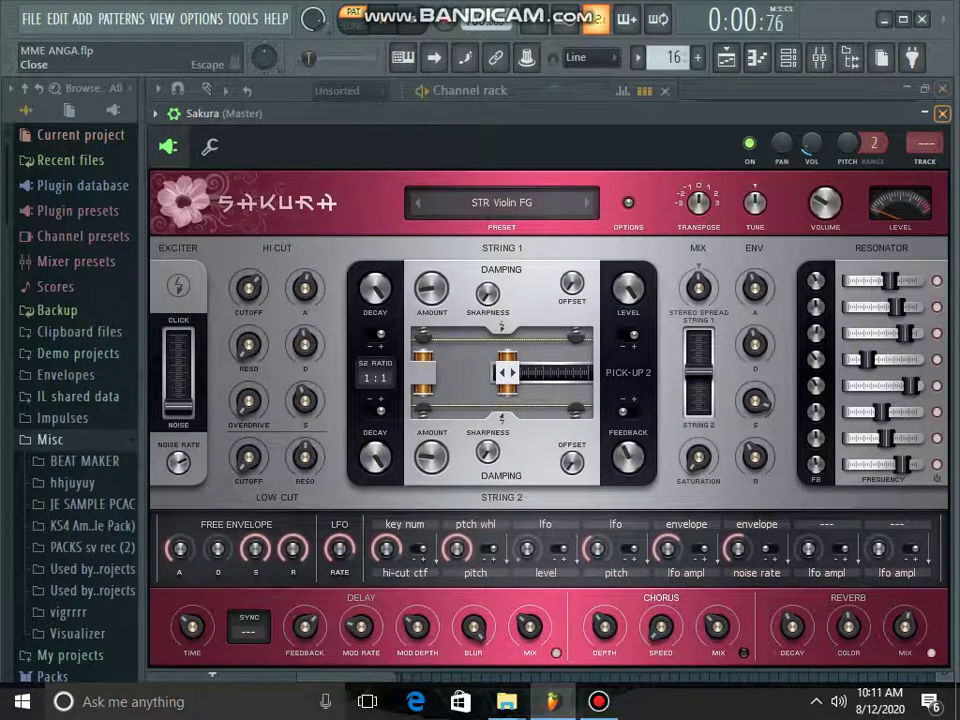
{"action": "left_click", "coordinate": [941, 113]}
Examine the Sakura channel's long sustained notes in the piano roll and close it.
{"action": "left_click", "coordinate": [530, 557]}
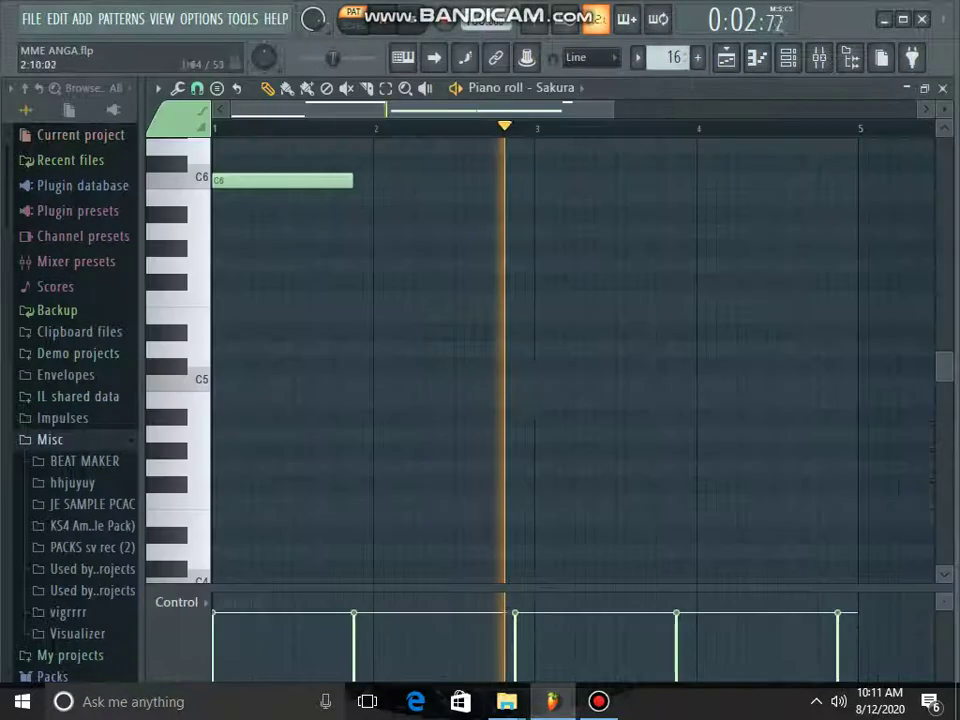
{"action": "scroll", "coordinate": [530, 400], "scroll_direction": "up", "scroll_amount": 6}
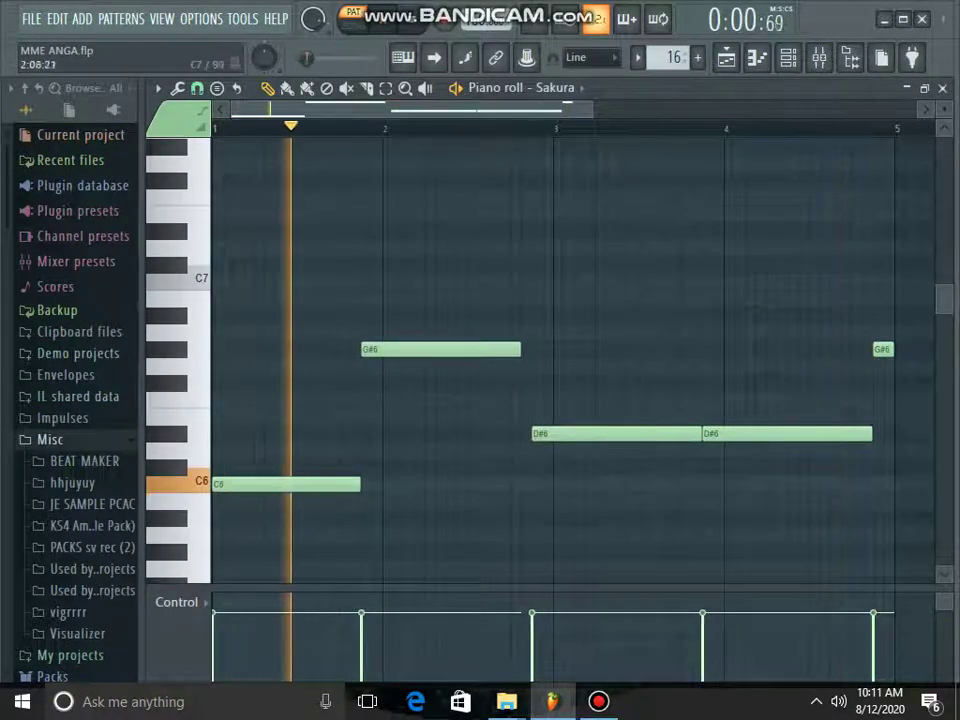
{"action": "left_click", "coordinate": [941, 88]}
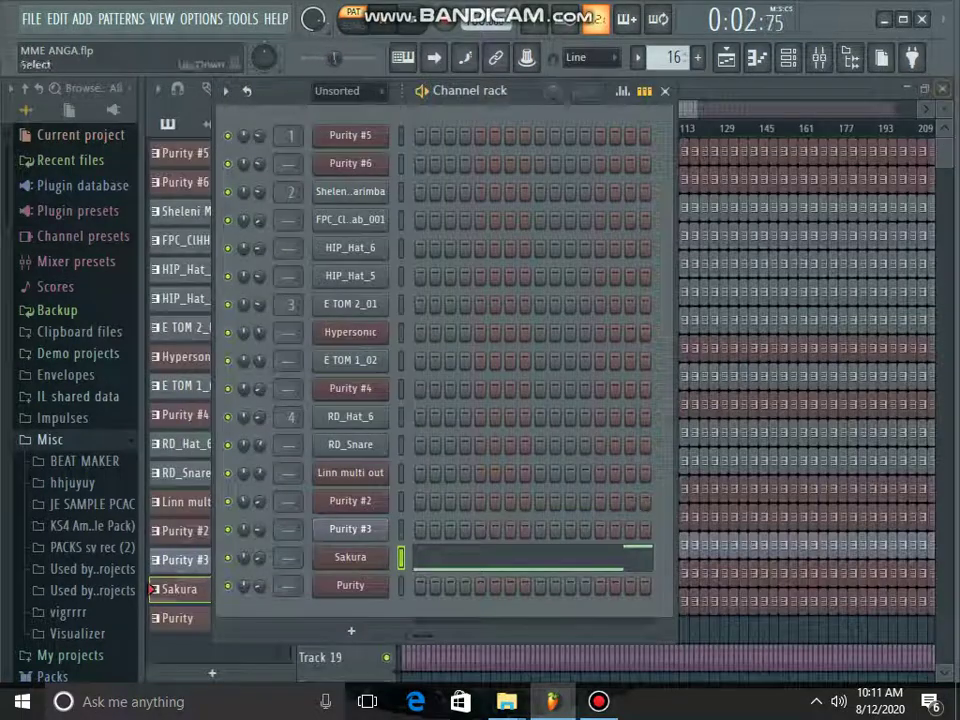
Switch to the last Purity pattern and view the preset loaded in its Purity instrument.
{"action": "left_click", "coordinate": [179, 618]}
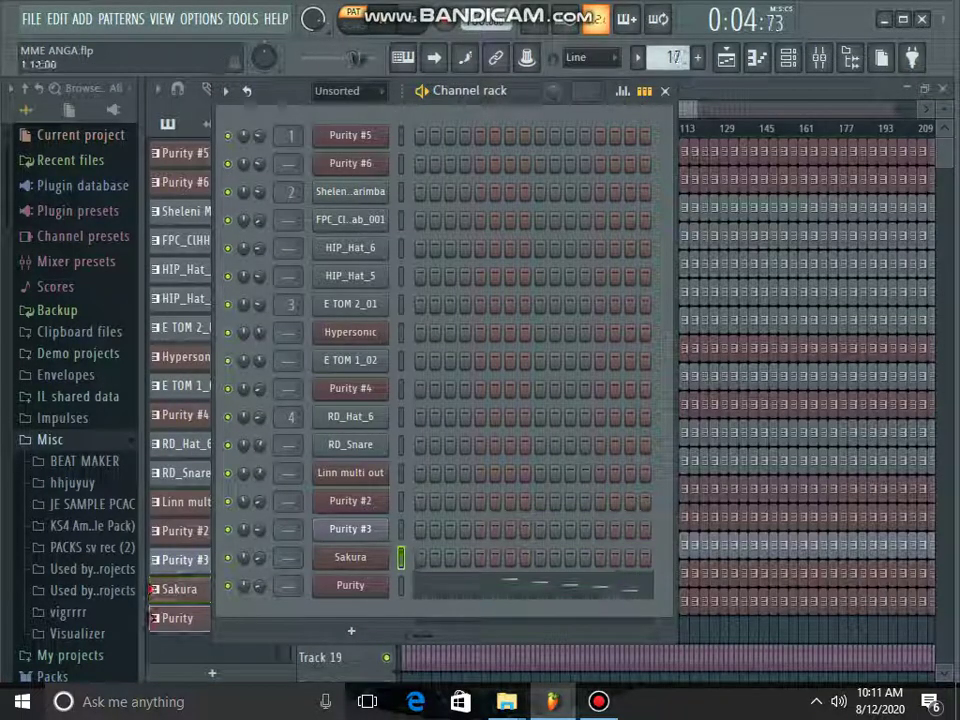
{"action": "left_click", "coordinate": [350, 586]}
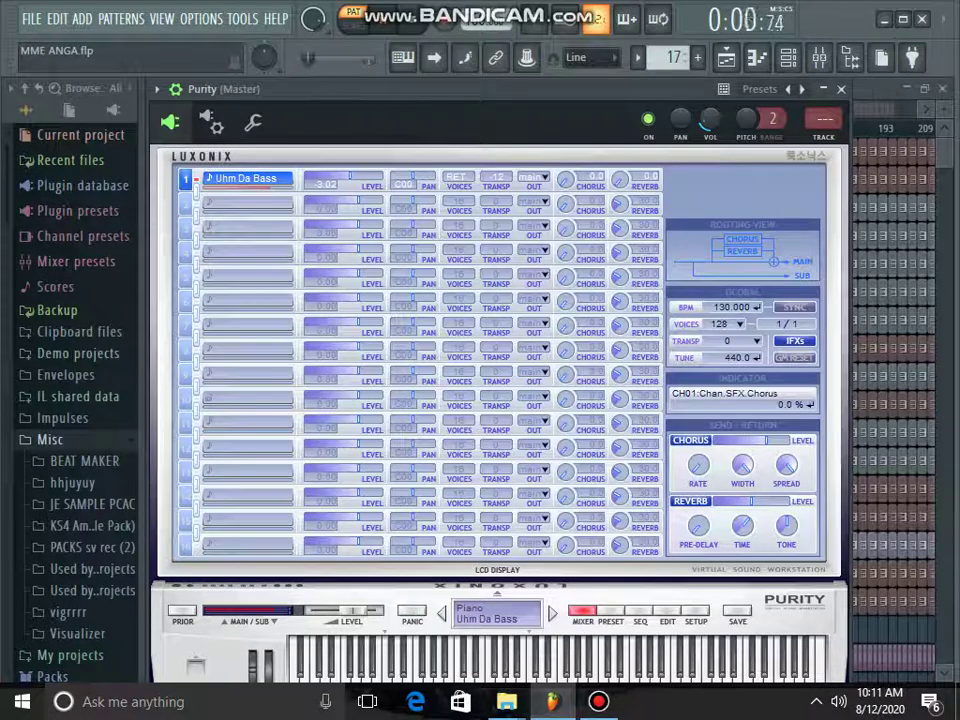
{"action": "left_click", "coordinate": [840, 88]}
Examine the Purity channel's complete melody across all four bars in the piano roll and close it.
{"action": "key", "text": "F7"}
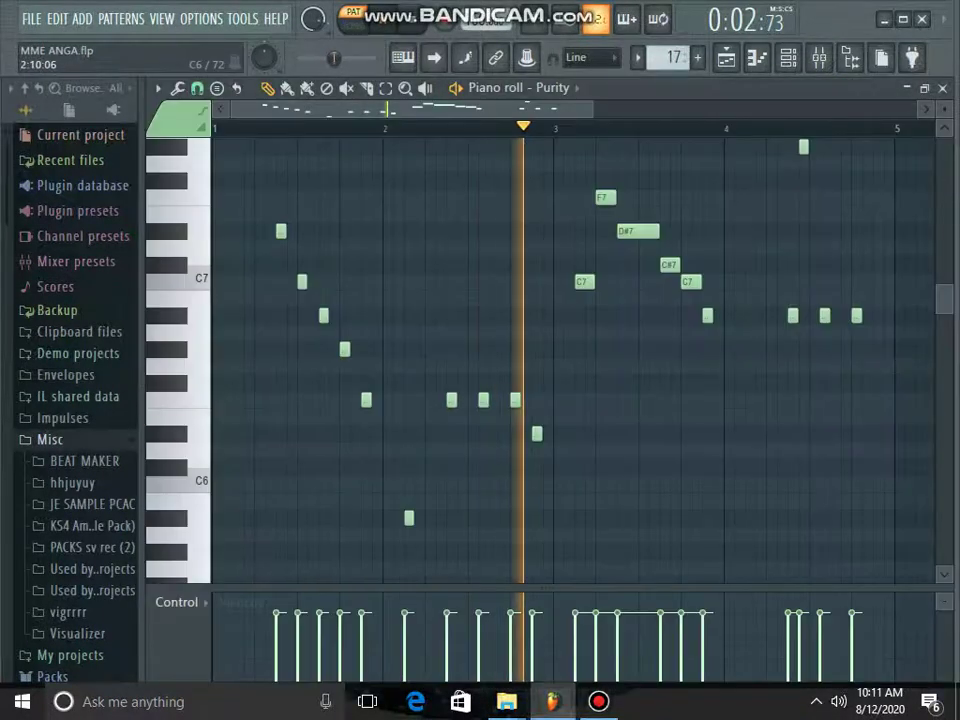
{"action": "scroll", "coordinate": [480, 440], "scroll_direction": "down", "scroll_amount": 1}
{"action": "scroll", "coordinate": [445, 400], "scroll_direction": "up", "scroll_amount": 2}
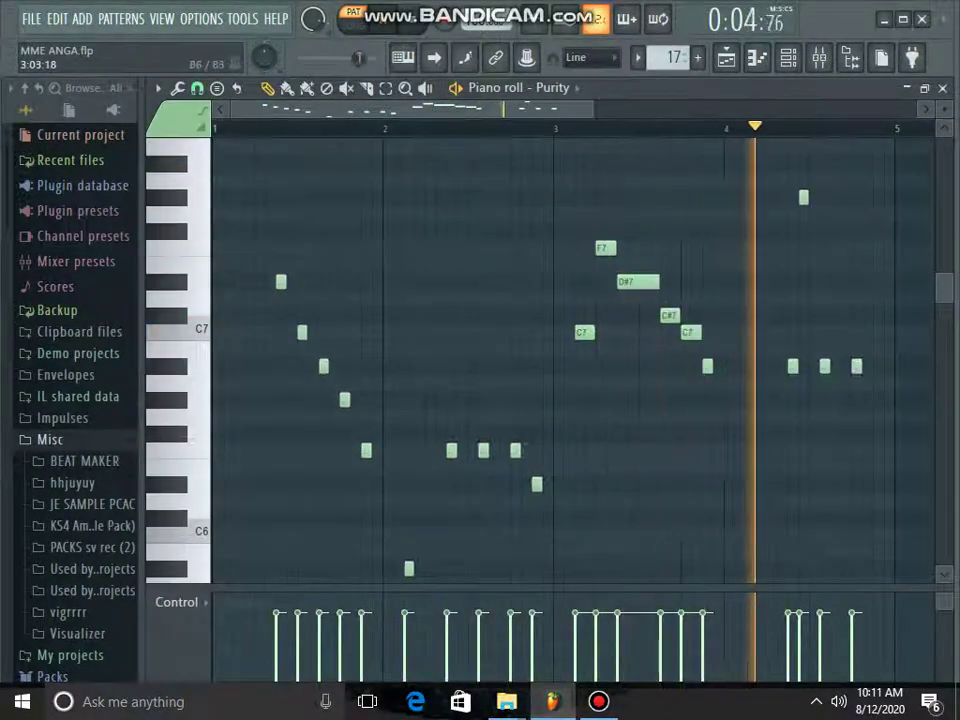
{"action": "scroll", "coordinate": [570, 350], "scroll_direction": "down", "scroll_amount": 1}
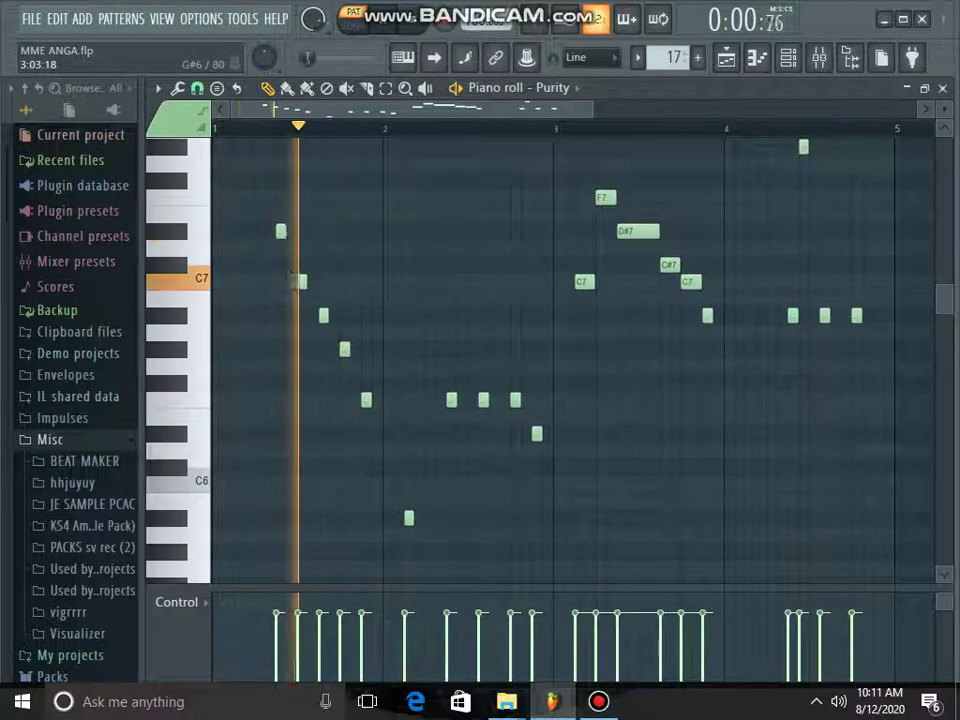
{"action": "scroll", "coordinate": [575, 360], "scroll_direction": "up", "scroll_amount": 2}
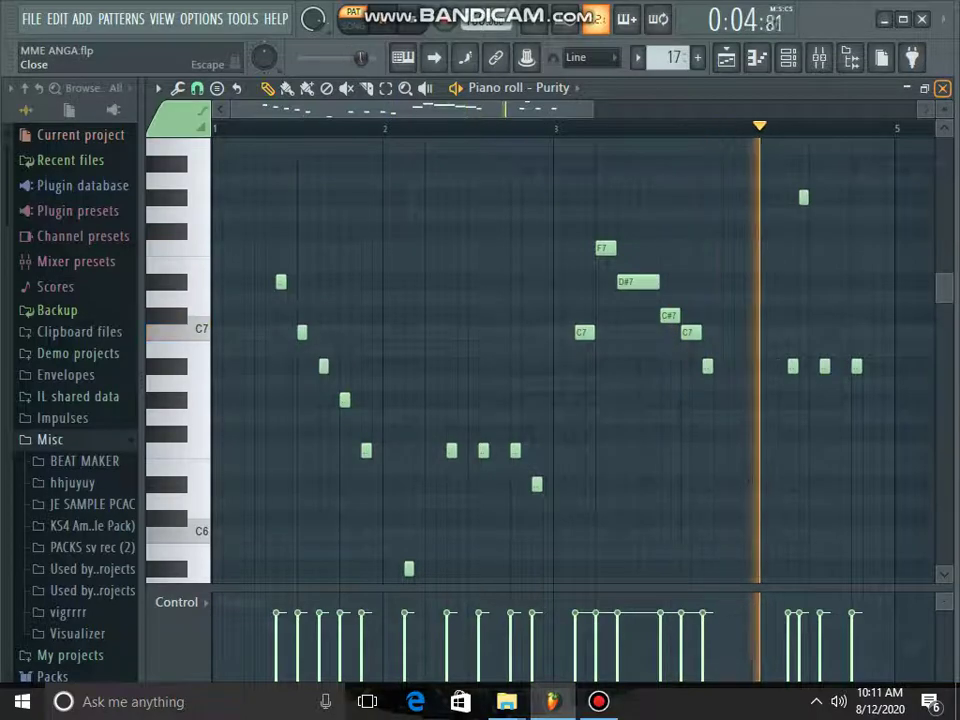
{"action": "left_click", "coordinate": [942, 88]}
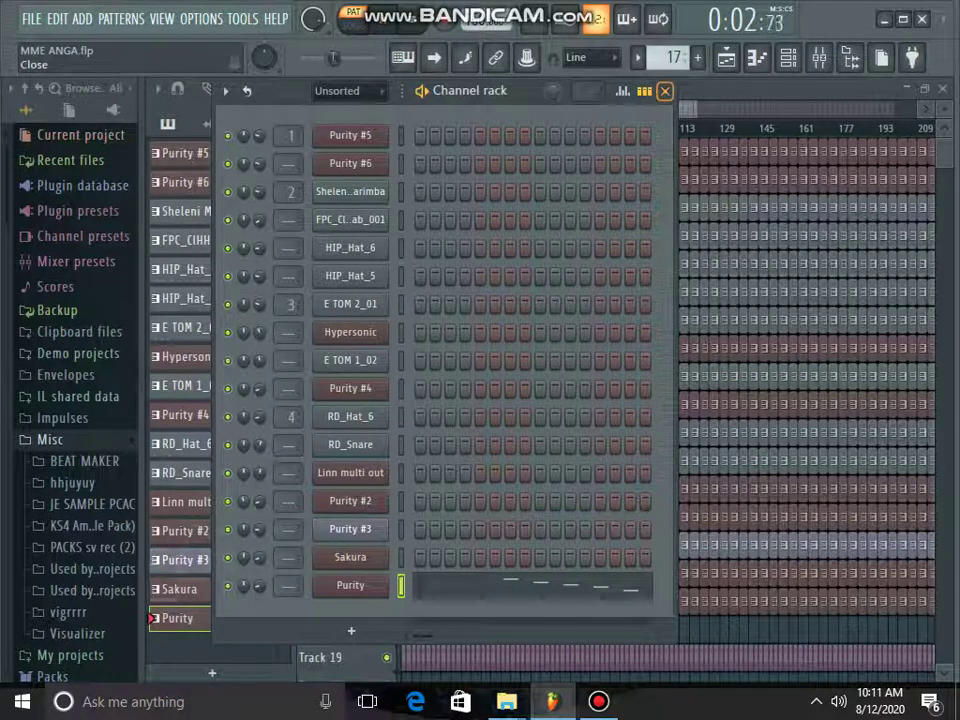
Close the channel rack to reveal the full playlist and switch playback from pattern mode to song mode.
{"action": "left_click", "coordinate": [665, 90]}
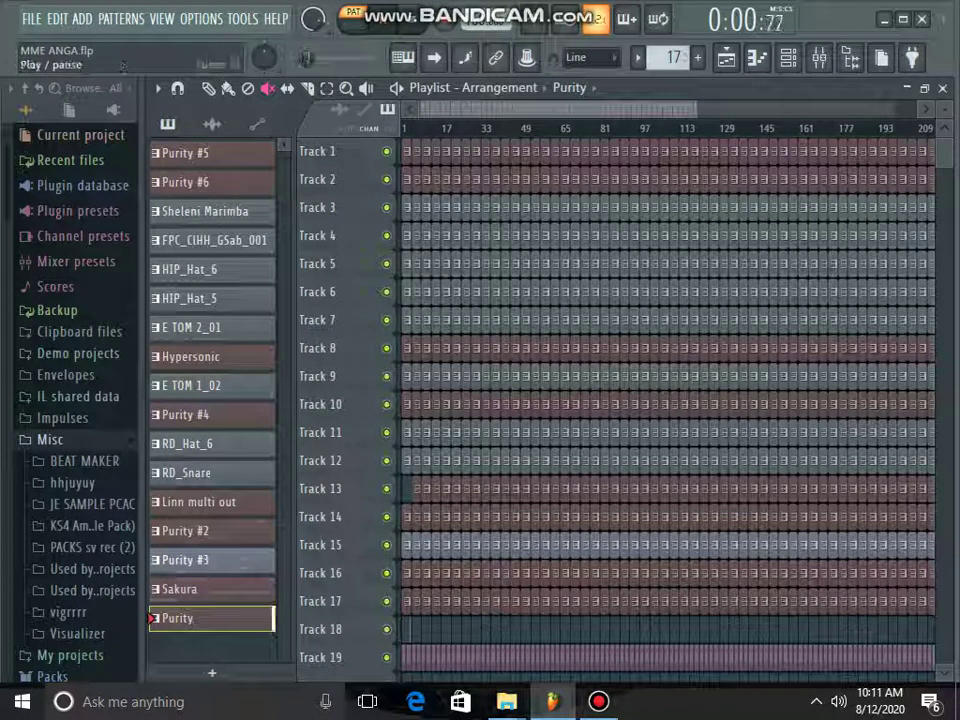
{"action": "key", "text": "l"}
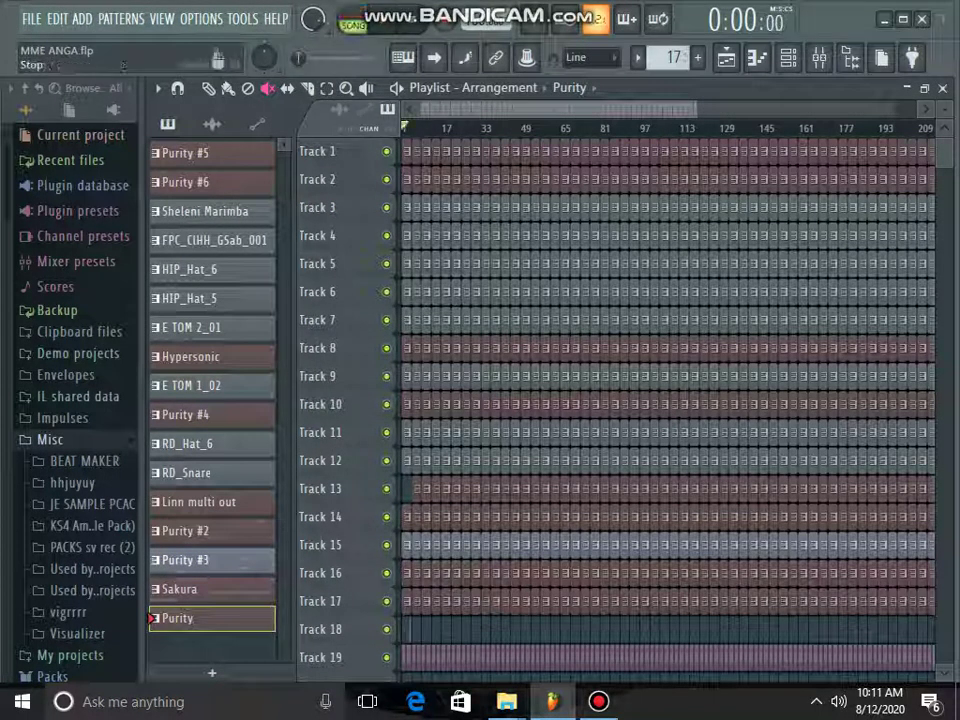